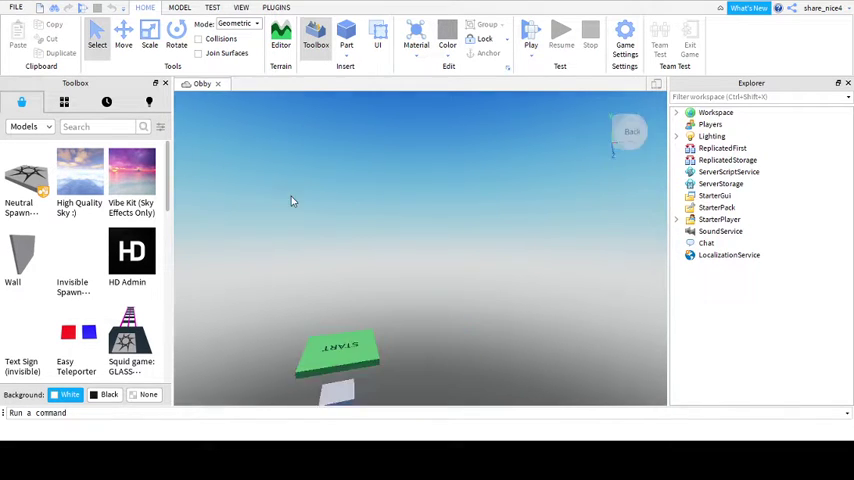
Step: Delete the purple trampoline, then the floating platform along the course from the START pad
{"action": "right_click_drag", "start_coordinate": [291, 201], "coordinate": [284, 198]}
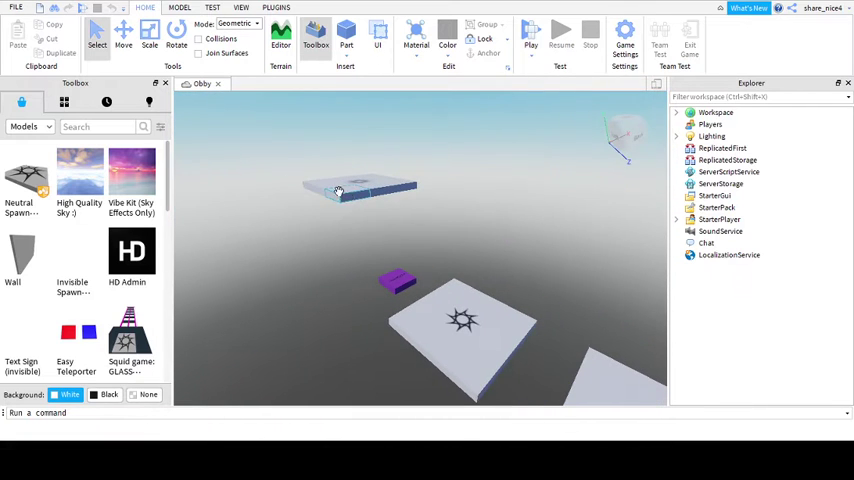
{"action": "left_click", "coordinate": [339, 191]}
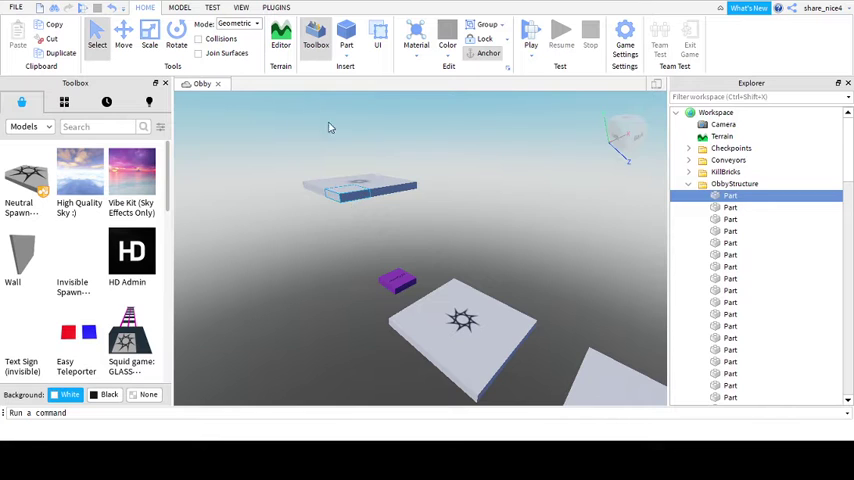
{"action": "left_click_drag", "start_coordinate": [251, 156], "coordinate": [280, 152]}
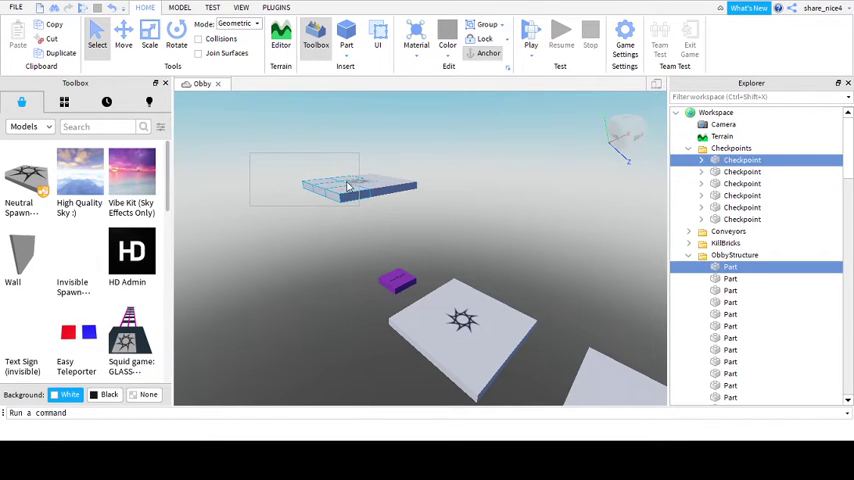
{"action": "left_click", "coordinate": [403, 286]}
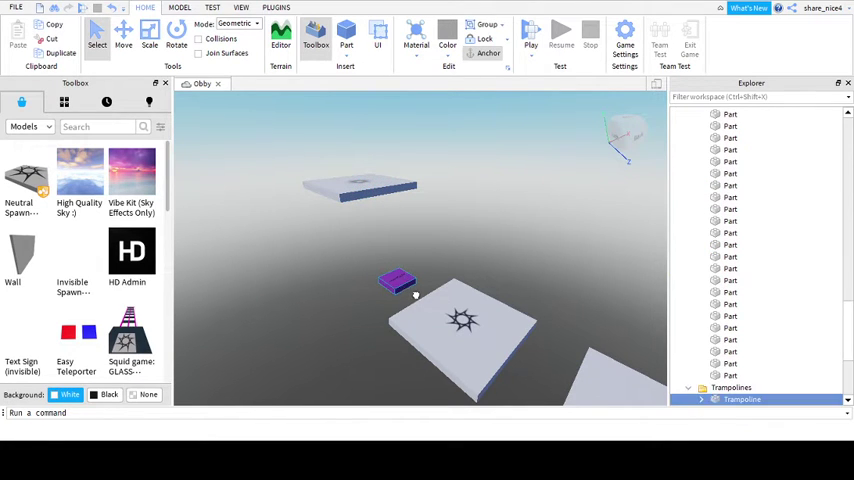
{"action": "left_click", "coordinate": [368, 307]}
{"action": "left_click", "coordinate": [384, 281]}
{"action": "key", "text": "Delete"}
{"action": "left_click", "coordinate": [345, 190]}
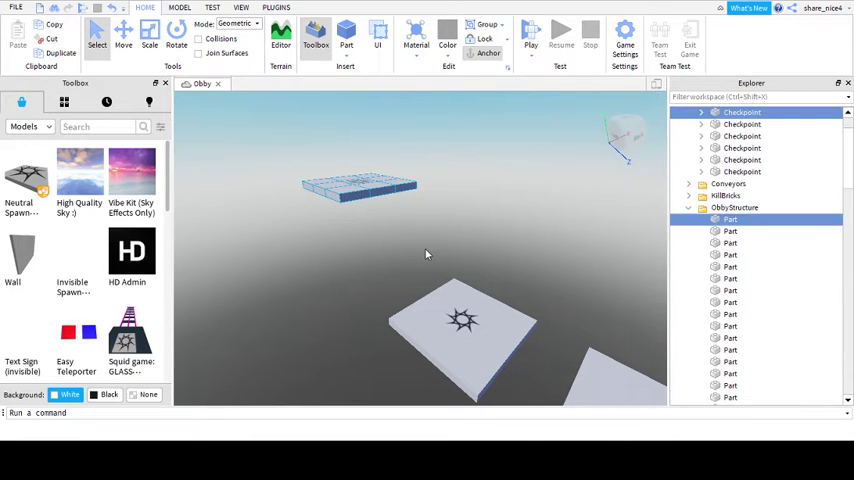
{"action": "key", "text": "Delete"}
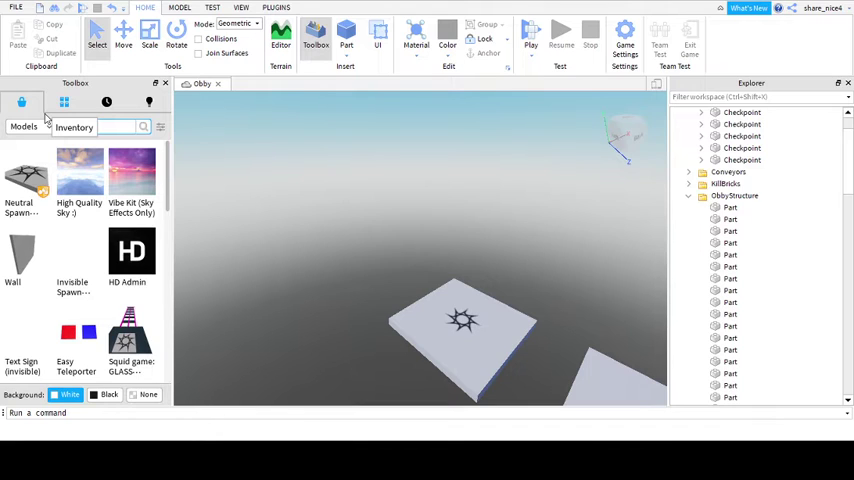
Step: Insert a new block part and select it with the Scale tool active
{"action": "left_click", "coordinate": [350, 52]}
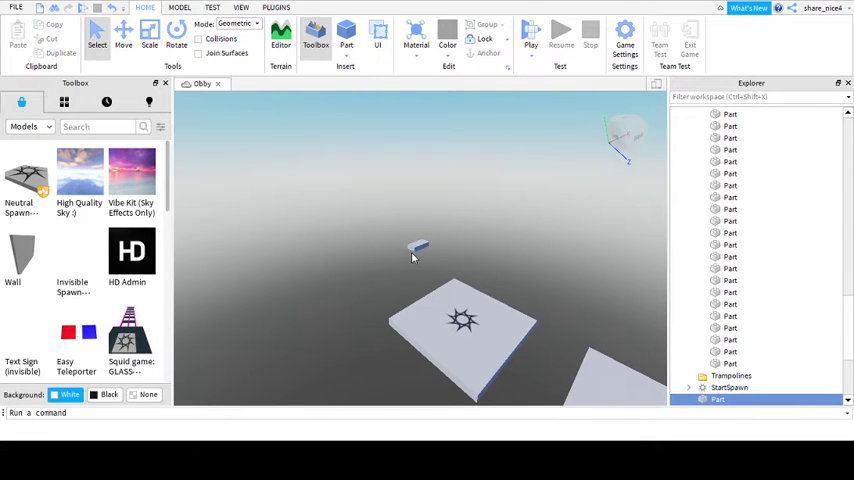
{"action": "left_click", "coordinate": [412, 257]}
{"action": "left_click", "coordinate": [150, 45]}
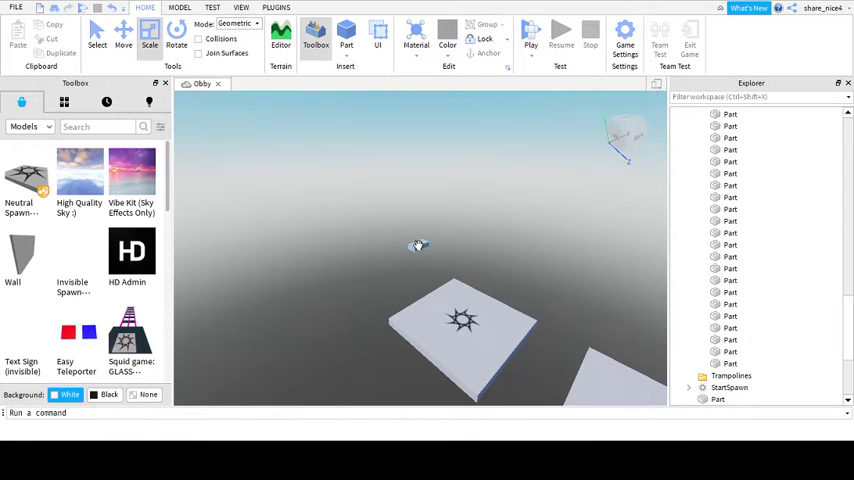
{"action": "left_click", "coordinate": [418, 246]}
Step: Scale the new part into a long, wide, thin platform beside the spawn pad
{"action": "left_click_drag", "start_coordinate": [338, 270], "coordinate": [320, 281]}
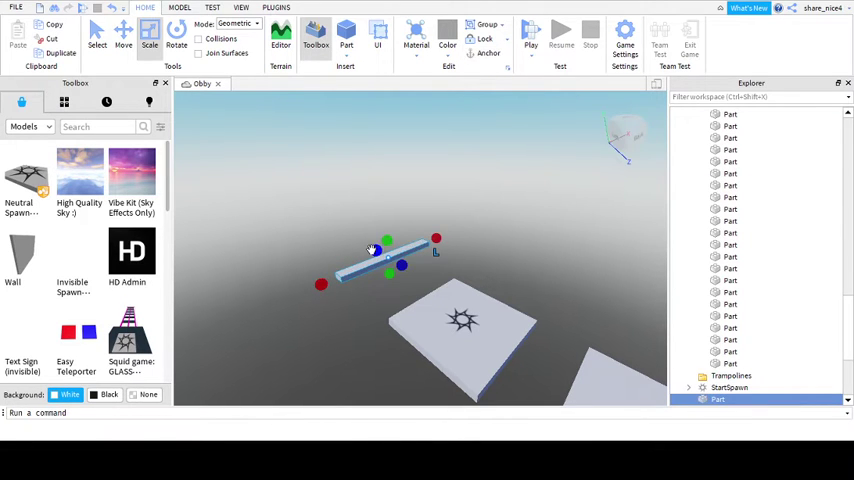
{"action": "mouse_move", "coordinate": [380, 244]}
{"action": "left_mouse_down"}
{"action": "mouse_move", "coordinate": [276, 132]}
{"action": "mouse_move", "coordinate": [374, 216]}
{"action": "mouse_move", "coordinate": [462, 214]}
{"action": "left_mouse_up"}
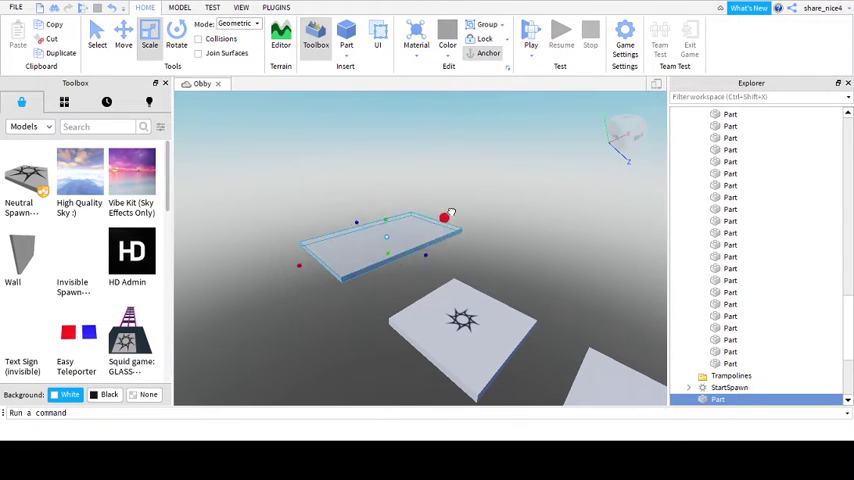
{"action": "left_click_drag", "start_coordinate": [300, 266], "coordinate": [286, 270]}
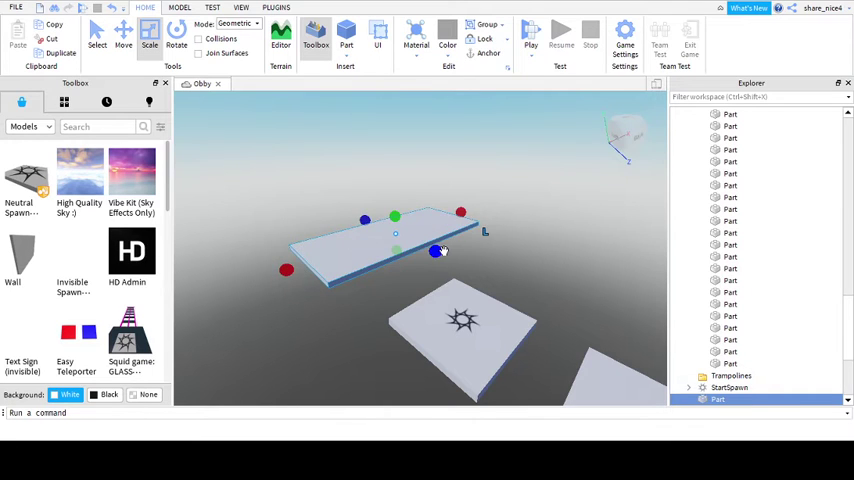
{"action": "left_click_drag", "start_coordinate": [441, 251], "coordinate": [452, 307]}
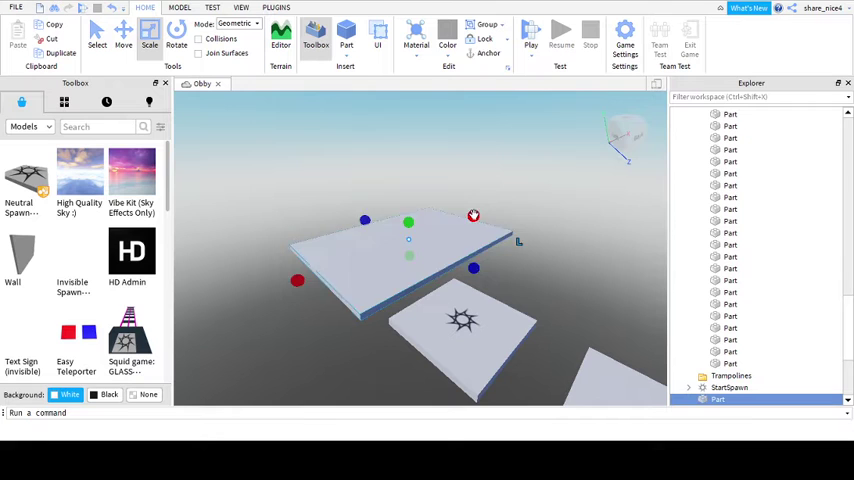
{"action": "left_click_drag", "start_coordinate": [473, 216], "coordinate": [418, 236]}
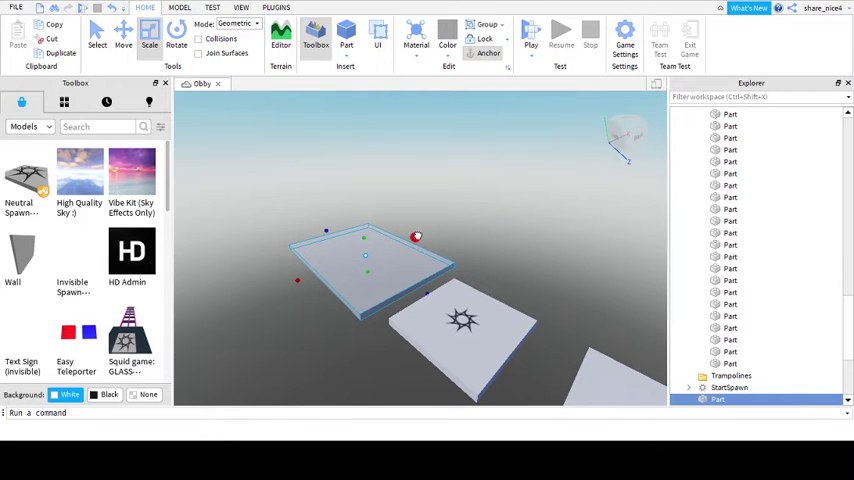
{"action": "mouse_move", "coordinate": [416, 236]}
{"action": "right_mouse_down"}
{"action": "mouse_move", "coordinate": [471, 257]}
{"action": "mouse_move", "coordinate": [417, 234]}
{"action": "mouse_move", "coordinate": [110, 168]}
{"action": "right_mouse_up"}
{"action": "left_click", "coordinate": [467, 262]}
{"action": "key", "text": "w"}
{"action": "type", "text": "l"}
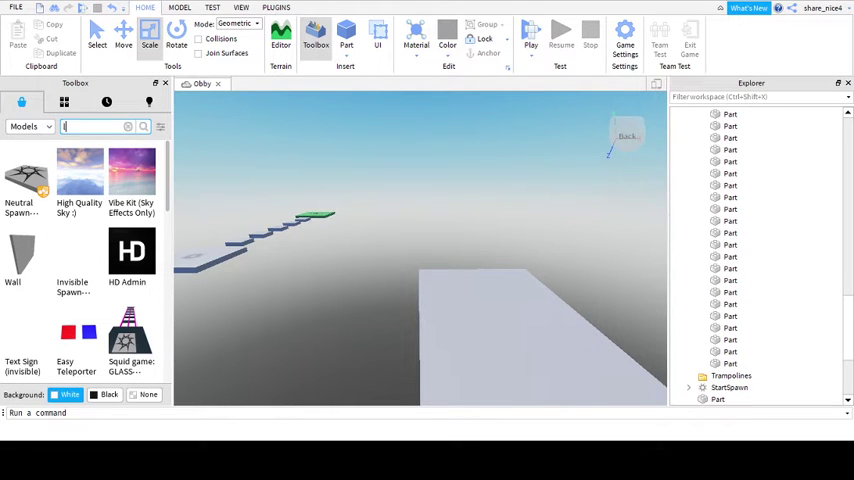
{"action": "type", "text": "ava"}
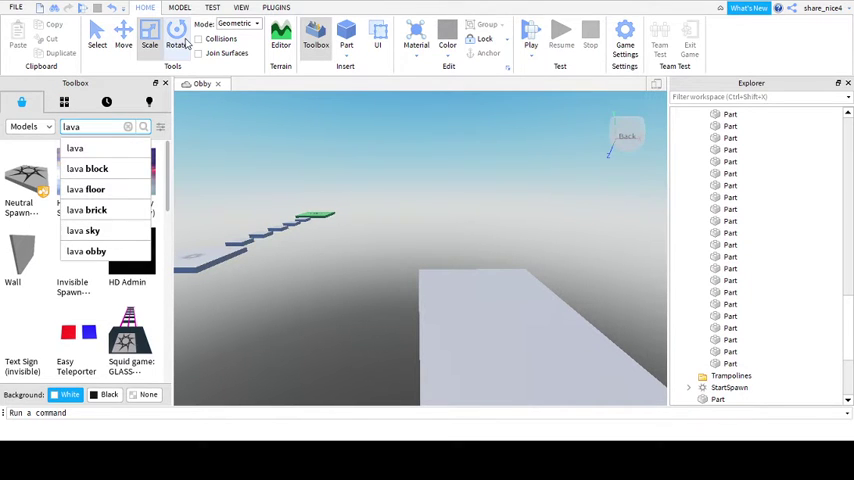
Step: Search the Toolbox for lava models, refining the query to 'lava for obby'
{"action": "key", "text": "Return"}
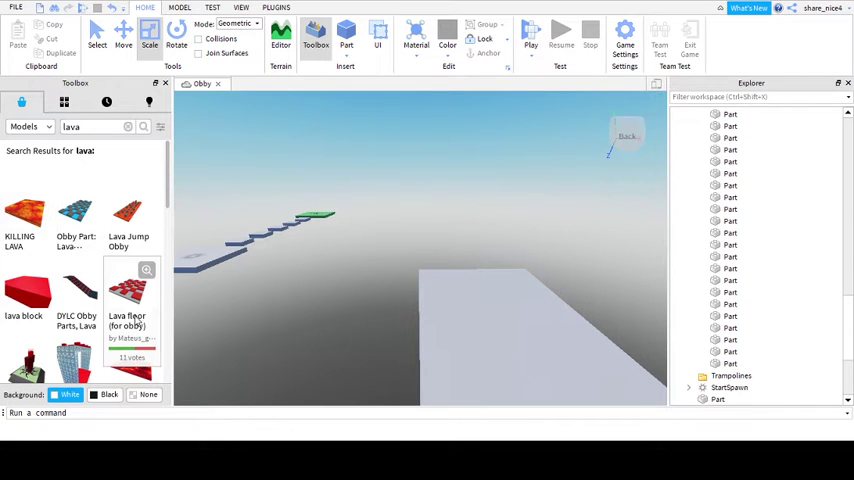
{"action": "scroll", "coordinate": [130, 330], "scroll_direction": "down", "scroll_amount": 1}
{"action": "scroll", "coordinate": [133, 342], "scroll_direction": "down", "scroll_amount": 2}
{"action": "scroll", "coordinate": [100, 250], "scroll_direction": "up", "scroll_amount": 2}
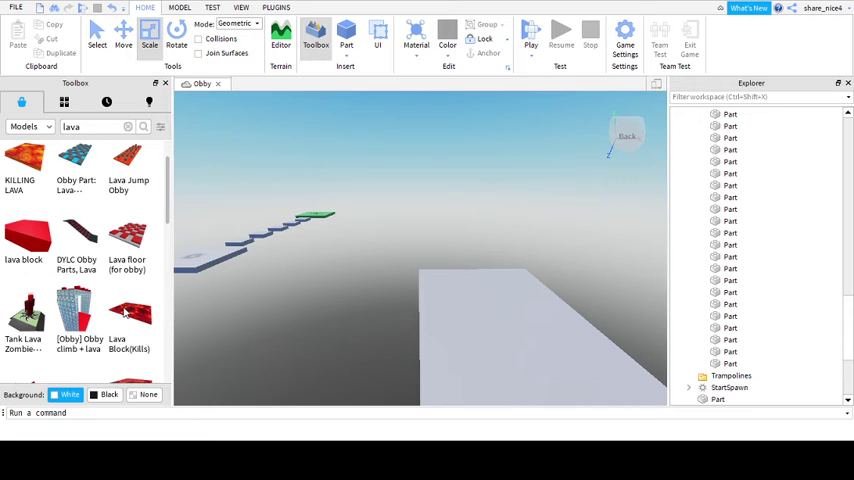
{"action": "left_click", "coordinate": [92, 128]}
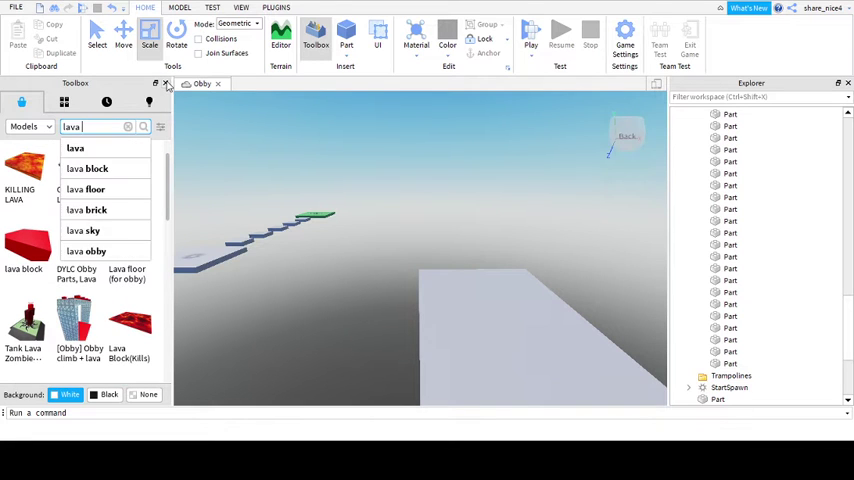
{"action": "type", "text": "for obby"}
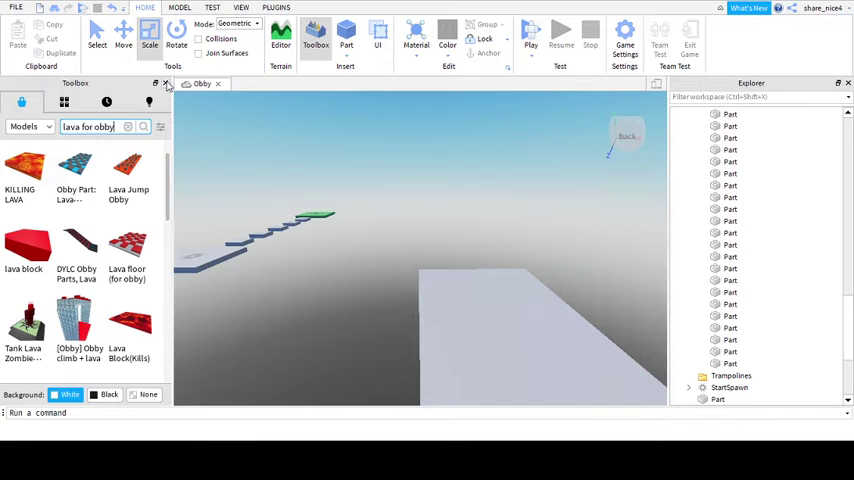
{"action": "key", "text": "Return"}
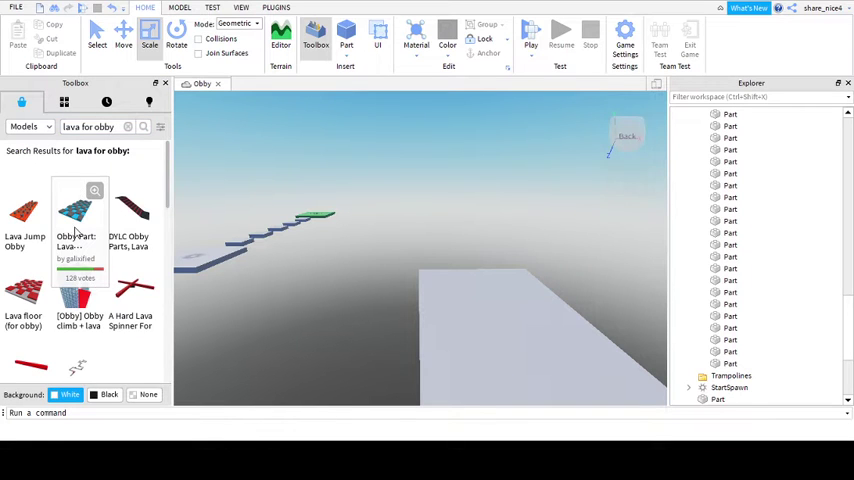
{"action": "scroll", "coordinate": [87, 268], "scroll_direction": "down", "scroll_amount": 3}
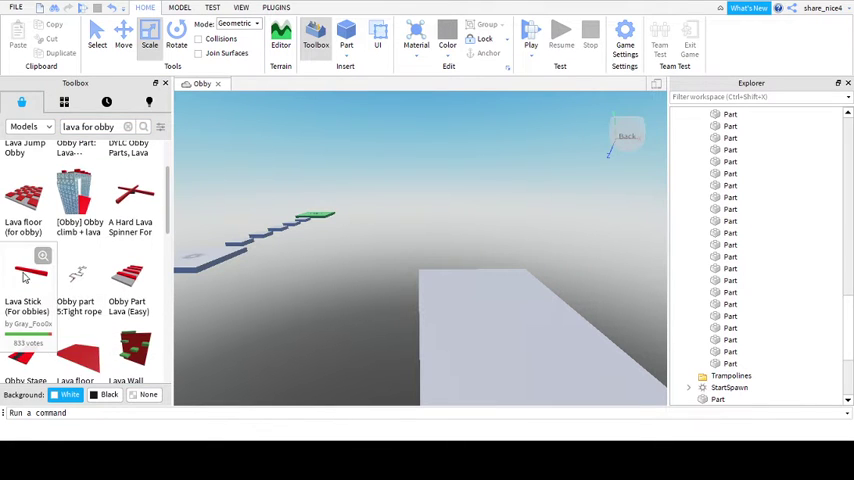
Step: Insert a Lava Stick onto the platform and lower a duplicate stick beside it
{"action": "left_click", "coordinate": [35, 275]}
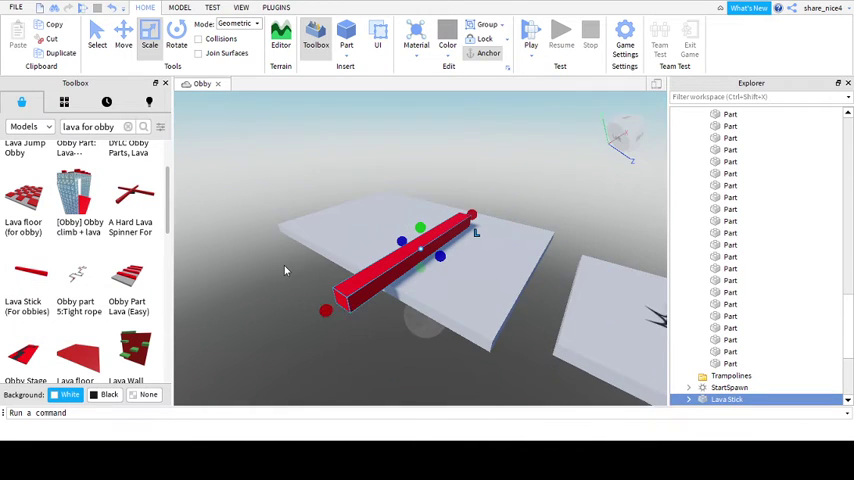
{"action": "mouse_move", "coordinate": [455, 222]}
{"action": "left_mouse_down"}
{"action": "mouse_move", "coordinate": [486, 315]}
{"action": "mouse_move", "coordinate": [457, 305]}
{"action": "left_mouse_up"}
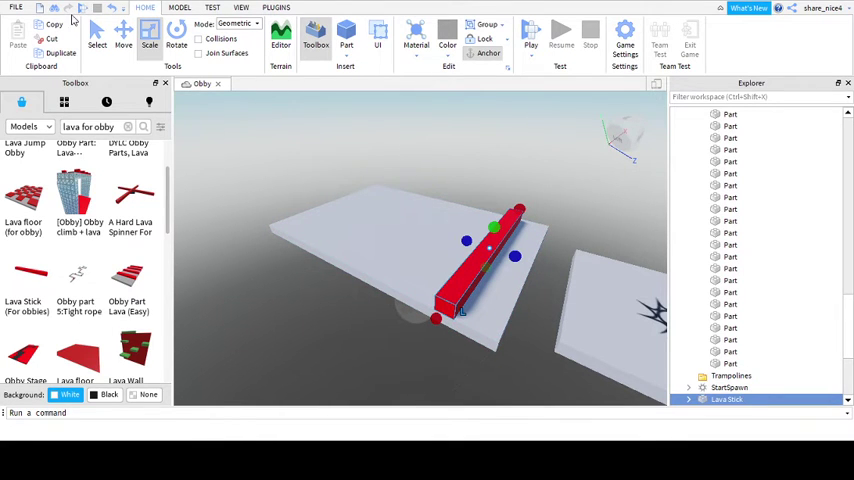
{"action": "left_click", "coordinate": [123, 35]}
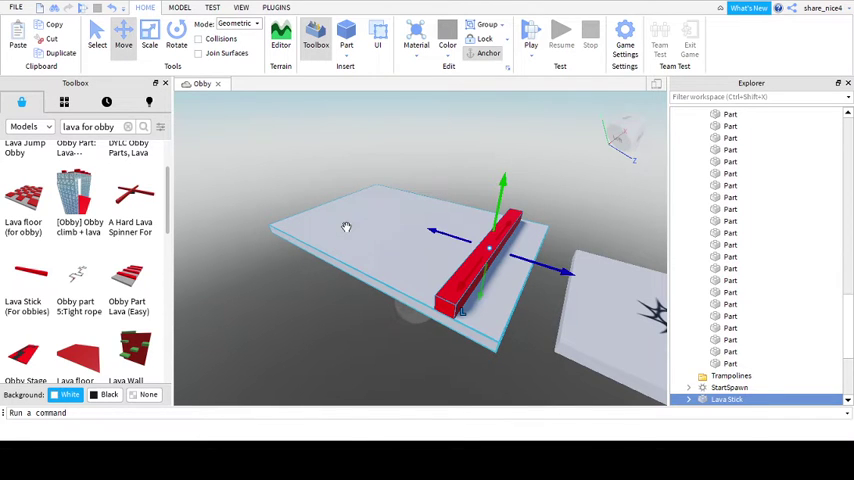
{"action": "key", "text": "ctrl+d"}
{"action": "key", "text": "ctrl+d"}
{"action": "key", "text": "ctrl+d"}
{"action": "key", "text": "ctrl+d"}
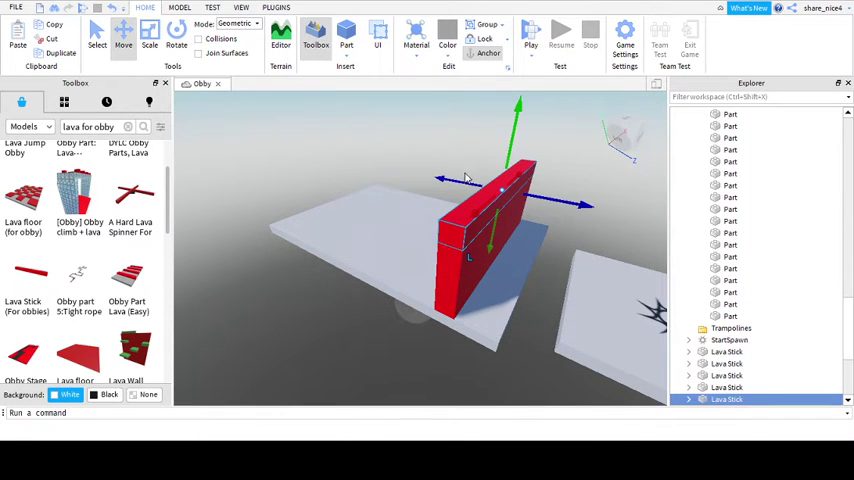
{"action": "left_click_drag", "start_coordinate": [459, 182], "coordinate": [315, 158]}
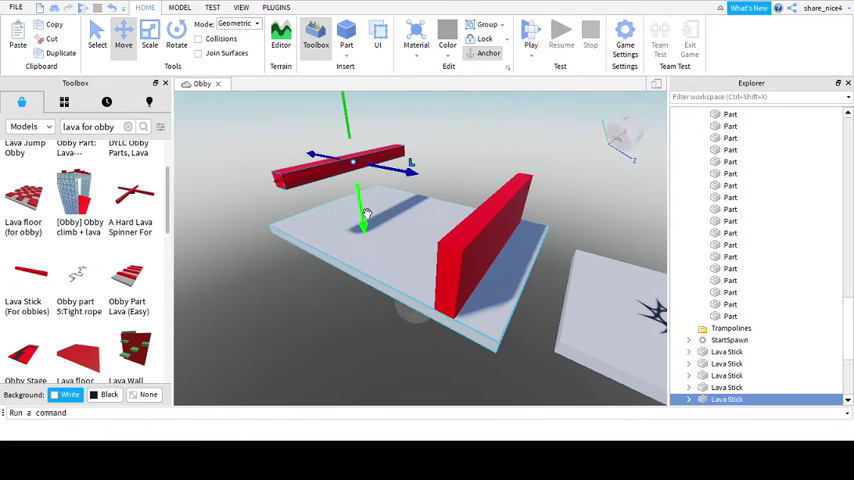
{"action": "left_click_drag", "start_coordinate": [363, 215], "coordinate": [360, 240]}
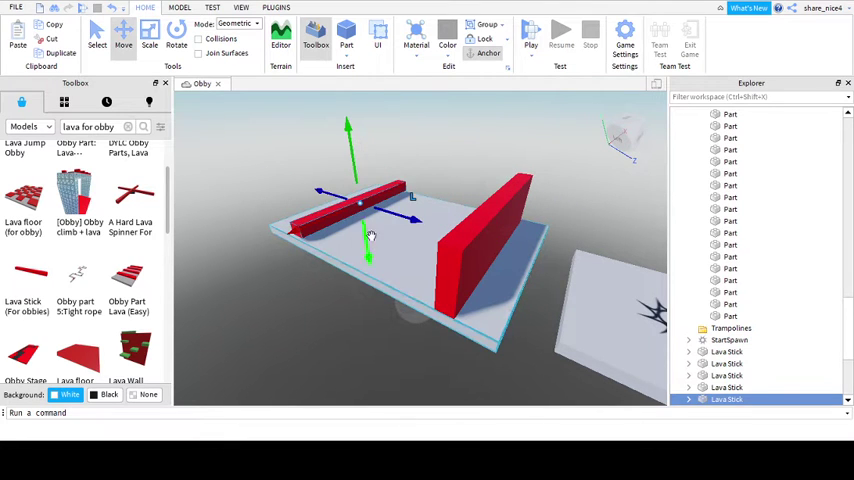
Step: Reposition the top stick and red wall so four sticks lie parallel across the platform
{"action": "left_click", "coordinate": [448, 263]}
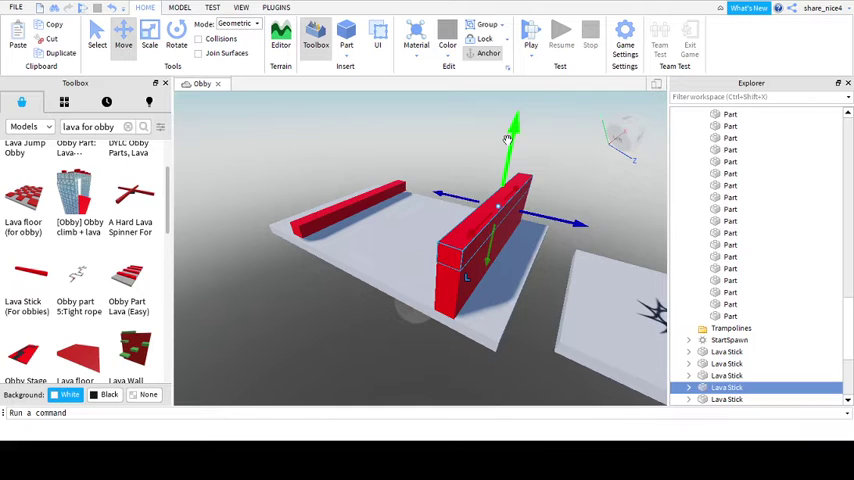
{"action": "left_click", "coordinate": [494, 128]}
{"action": "left_click", "coordinate": [488, 203]}
{"action": "left_click_drag", "start_coordinate": [512, 140], "coordinate": [512, 112]}
{"action": "mouse_move", "coordinate": [462, 174]}
{"action": "left_mouse_down"}
{"action": "mouse_move", "coordinate": [398, 193]}
{"action": "mouse_move", "coordinate": [397, 240]}
{"action": "left_mouse_up"}
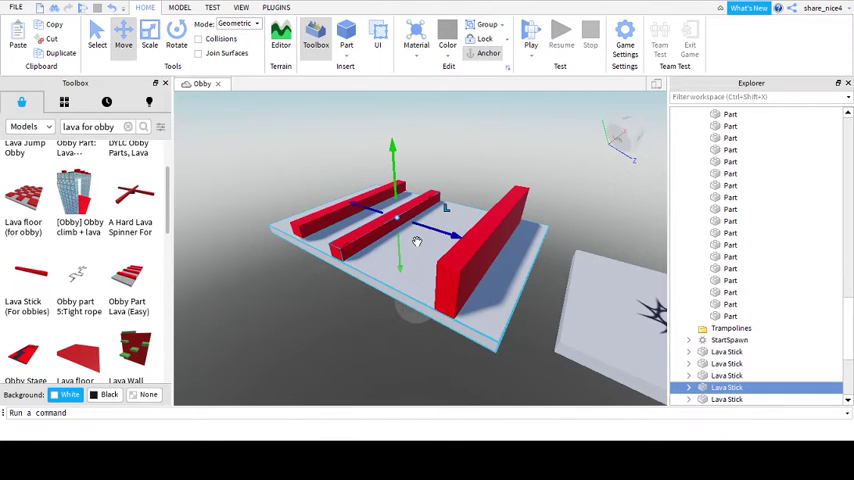
{"action": "left_click", "coordinate": [480, 242]}
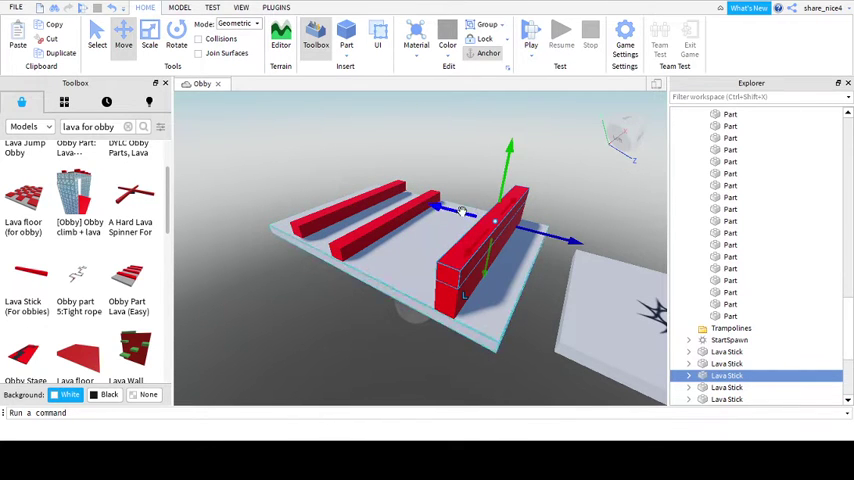
{"action": "mouse_move", "coordinate": [480, 242]}
{"action": "left_mouse_down"}
{"action": "mouse_move", "coordinate": [434, 193]}
{"action": "mouse_move", "coordinate": [436, 229]}
{"action": "left_mouse_up"}
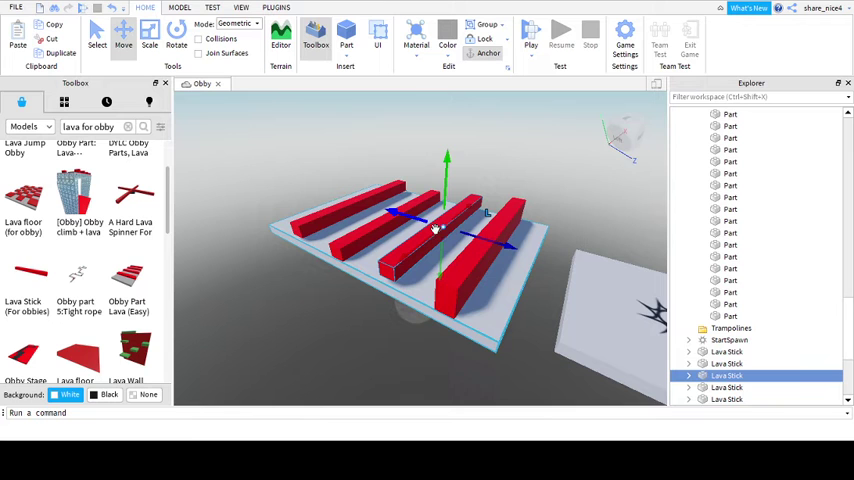
{"action": "left_click", "coordinate": [459, 286]}
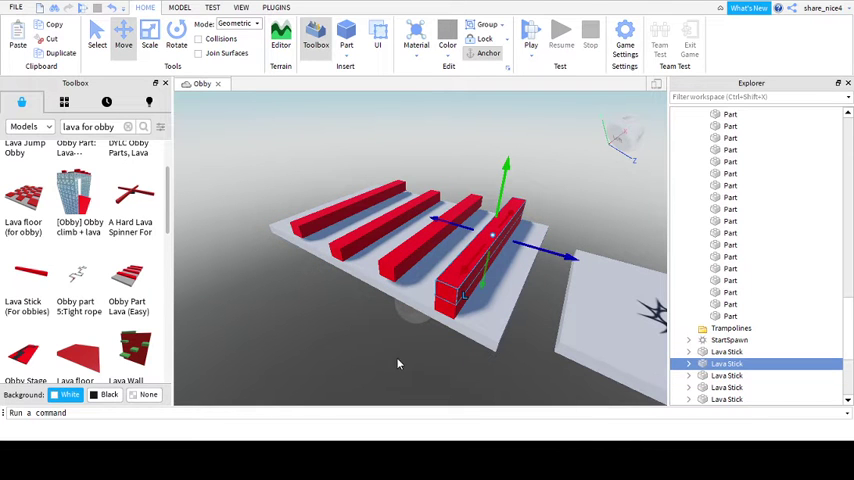
{"action": "left_click", "coordinate": [421, 335]}
{"action": "left_click", "coordinate": [410, 301]}
{"action": "mouse_move", "coordinate": [410, 301]}
{"action": "right_mouse_down"}
{"action": "mouse_move", "coordinate": [397, 294]}
{"action": "mouse_move", "coordinate": [414, 305]}
{"action": "right_mouse_up"}
{"action": "scroll", "coordinate": [414, 307], "scroll_direction": "down", "scroll_amount": 2}
{"action": "scroll", "coordinate": [414, 307], "scroll_direction": "up", "scroll_amount": 2}
{"action": "scroll", "coordinate": [97, 313], "scroll_direction": "down", "scroll_amount": 1}
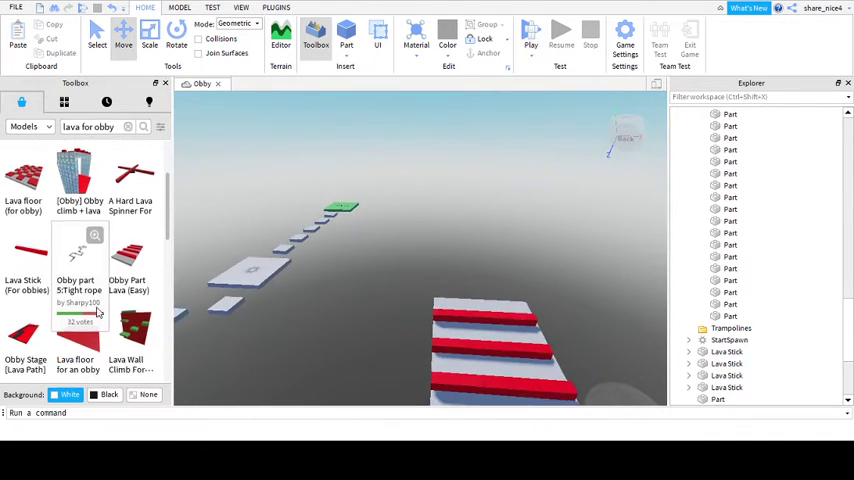
{"action": "scroll", "coordinate": [97, 313], "scroll_direction": "down", "scroll_amount": 2}
{"action": "scroll", "coordinate": [95, 305], "scroll_direction": "down", "scroll_amount": 1}
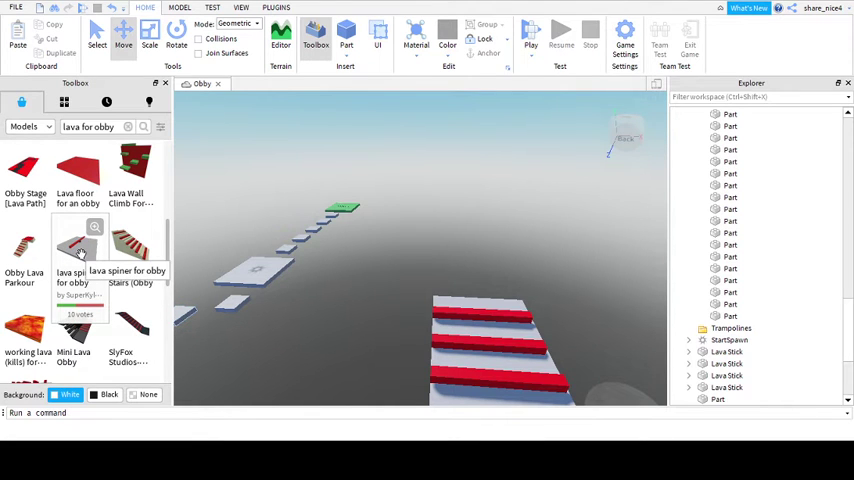
Step: Insert the 'lava spiner for obby' model and move it beside the red lava sticks
{"action": "left_click", "coordinate": [80, 253]}
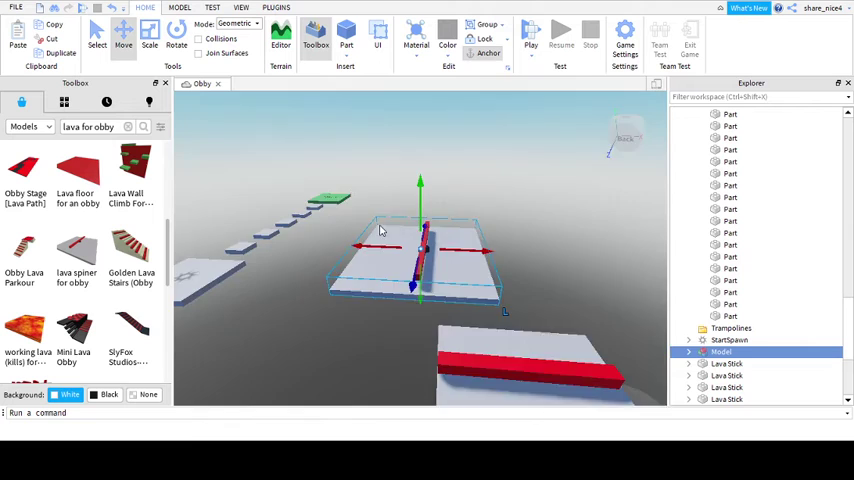
{"action": "key", "text": "f"}
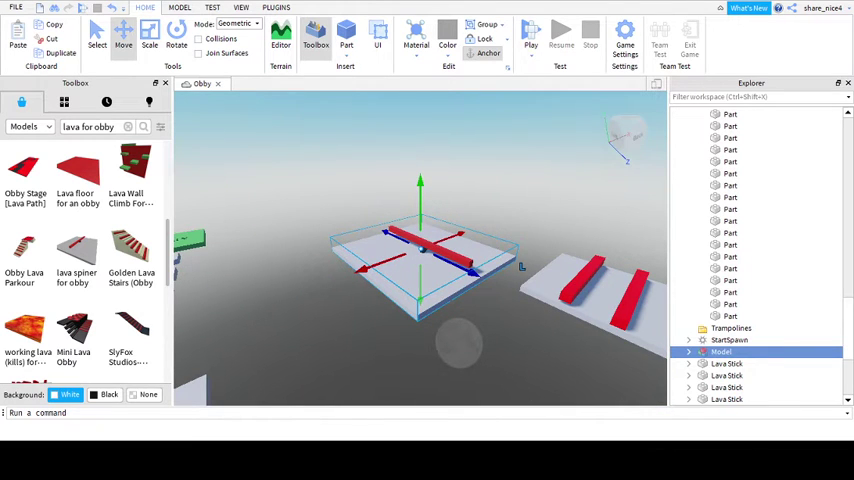
{"action": "left_click_drag", "start_coordinate": [463, 275], "coordinate": [527, 260]}
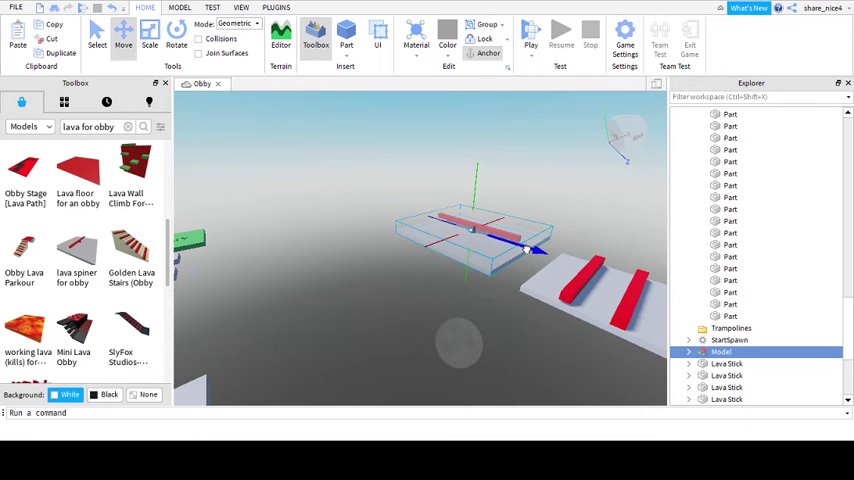
{"action": "left_click_drag", "start_coordinate": [524, 250], "coordinate": [532, 258]}
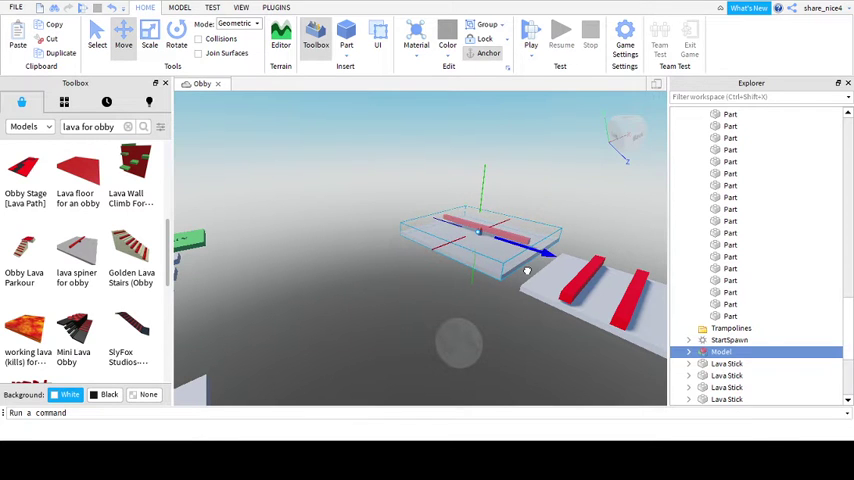
{"action": "right_click_drag", "start_coordinate": [316, 315], "coordinate": [307, 303]}
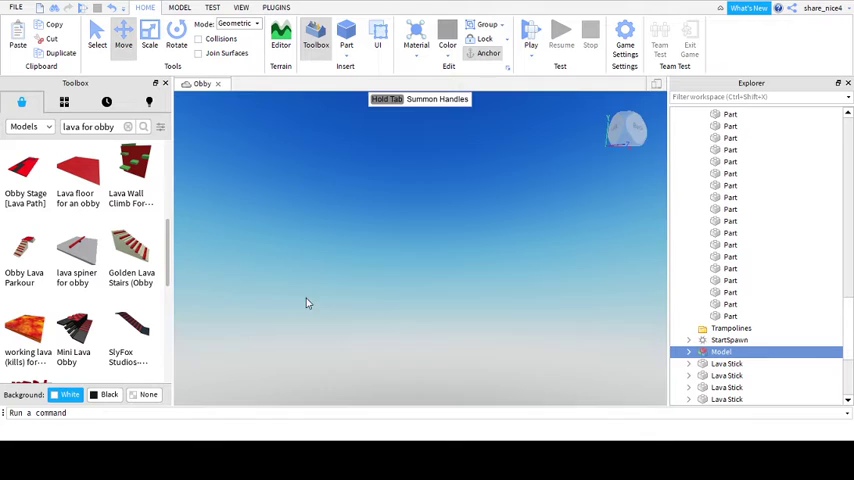
{"action": "key", "text": "f"}
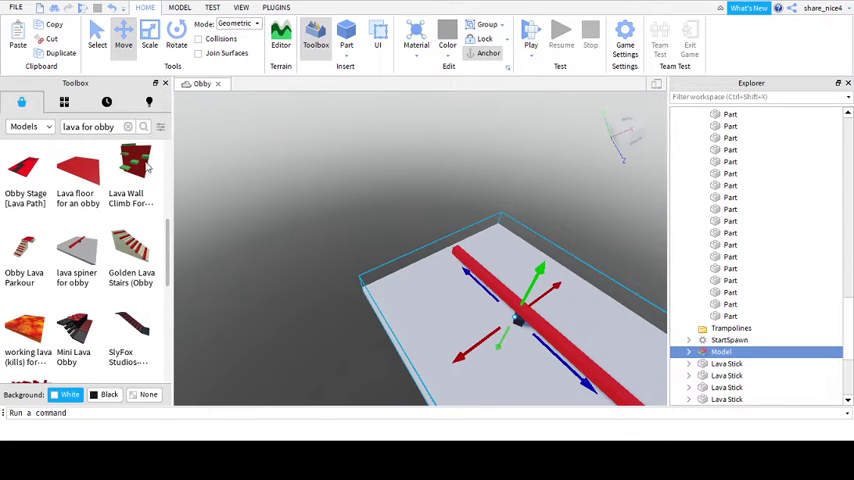
Step: Deselect the spinner and clear the 'lava for obby' text from the Toolbox search
{"action": "left_click", "coordinate": [223, 192]}
{"action": "scroll", "coordinate": [100, 220], "scroll_direction": "up", "scroll_amount": 2}
{"action": "scroll", "coordinate": [105, 225], "scroll_direction": "up", "scroll_amount": 2}
{"action": "scroll", "coordinate": [103, 218], "scroll_direction": "up", "scroll_amount": 2}
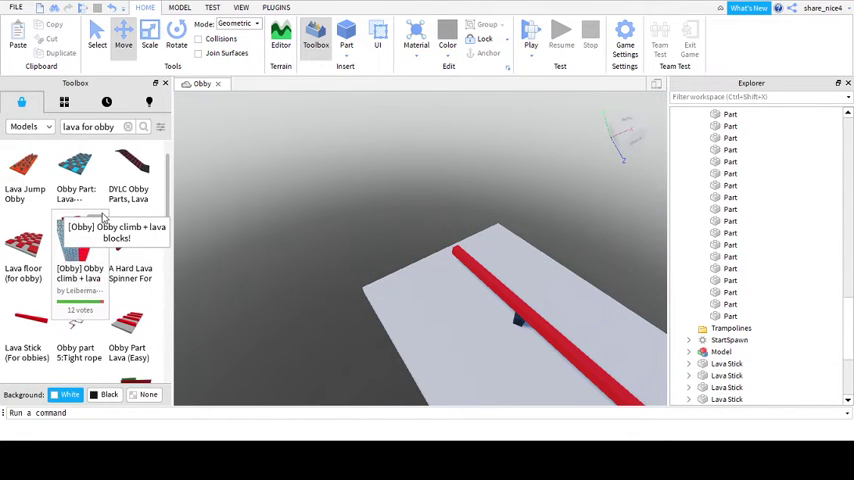
{"action": "scroll", "coordinate": [103, 217], "scroll_direction": "down", "scroll_amount": 1}
{"action": "scroll", "coordinate": [70, 320], "scroll_direction": "down", "scroll_amount": 3}
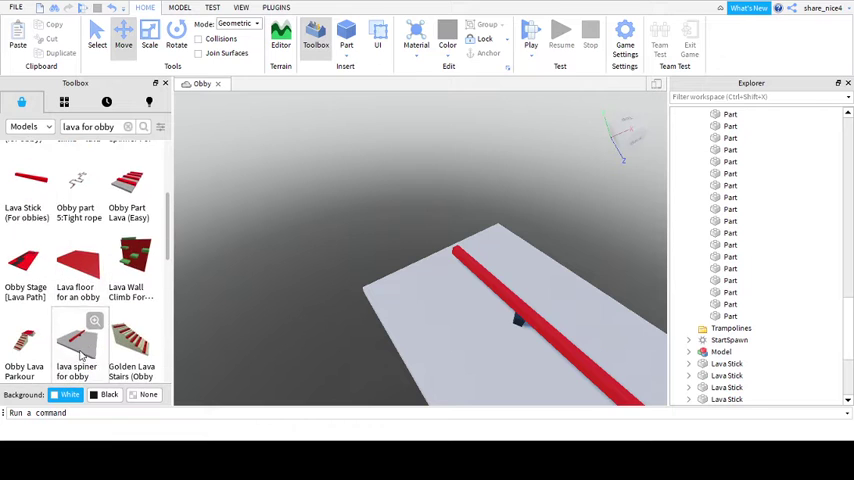
{"action": "scroll", "coordinate": [80, 355], "scroll_direction": "down", "scroll_amount": 2}
{"action": "scroll", "coordinate": [100, 300], "scroll_direction": "down", "scroll_amount": 2}
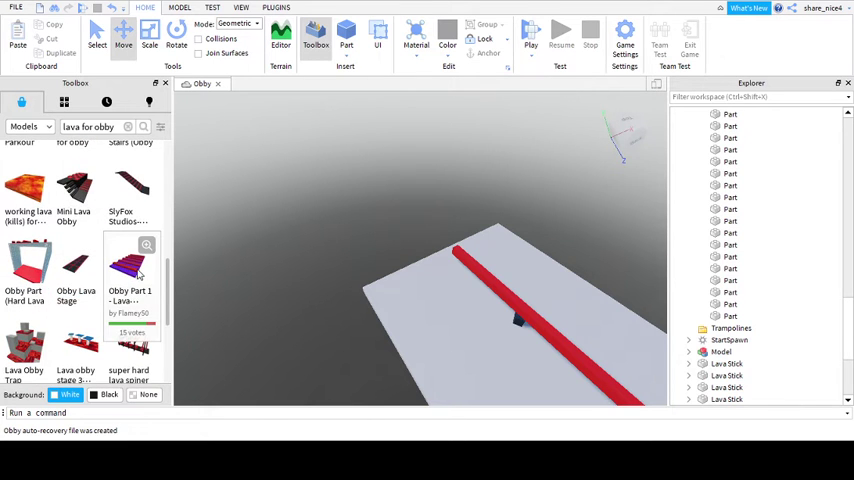
{"action": "scroll", "coordinate": [140, 275], "scroll_direction": "down", "scroll_amount": 1}
{"action": "scroll", "coordinate": [130, 290], "scroll_direction": "down", "scroll_amount": 2}
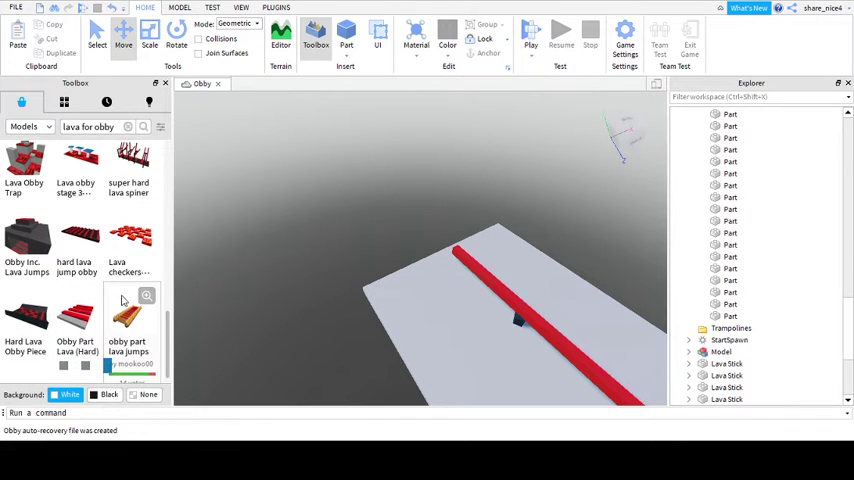
{"action": "scroll", "coordinate": [120, 299], "scroll_direction": "down", "scroll_amount": 1}
{"action": "scroll", "coordinate": [118, 299], "scroll_direction": "down", "scroll_amount": 1}
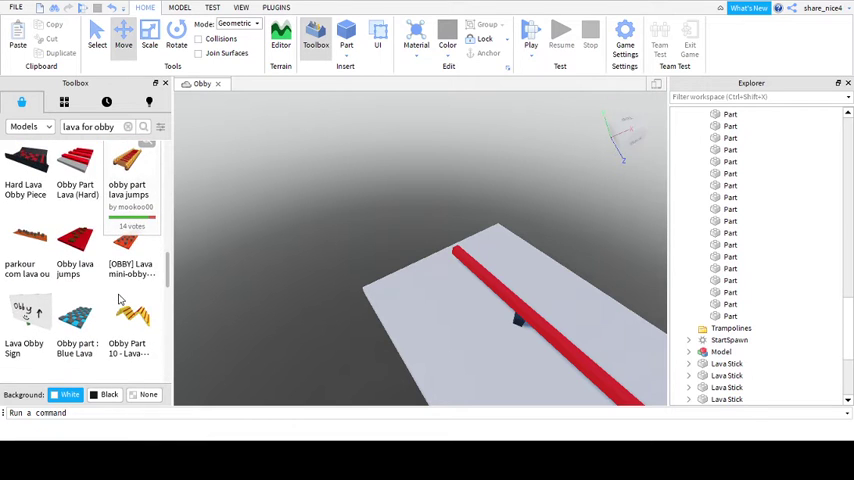
{"action": "scroll", "coordinate": [118, 299], "scroll_direction": "down", "scroll_amount": 2}
{"action": "scroll", "coordinate": [120, 300], "scroll_direction": "down", "scroll_amount": 1}
{"action": "scroll", "coordinate": [118, 280], "scroll_direction": "up", "scroll_amount": 2}
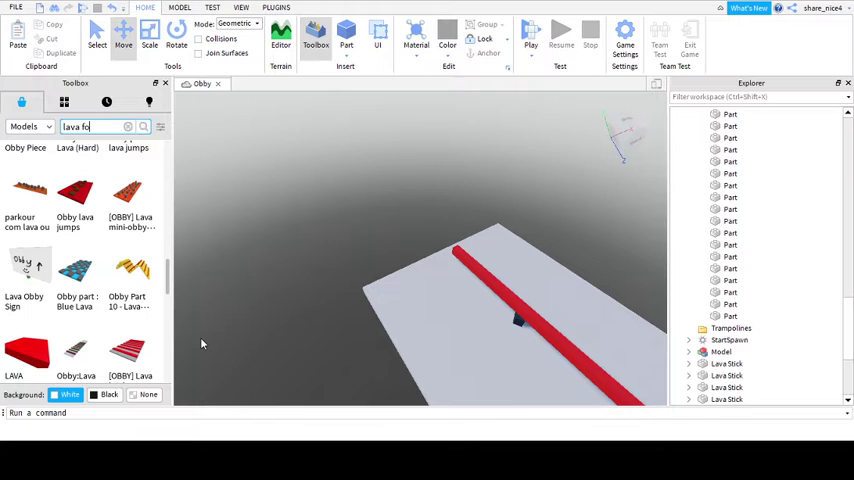
{"action": "key", "text": "BackSpace"}
{"action": "key", "text": "BackSpace"}
{"action": "key", "text": "BackSpace"}
{"action": "key", "text": "BackSpace"}
{"action": "key", "text": "Return"}
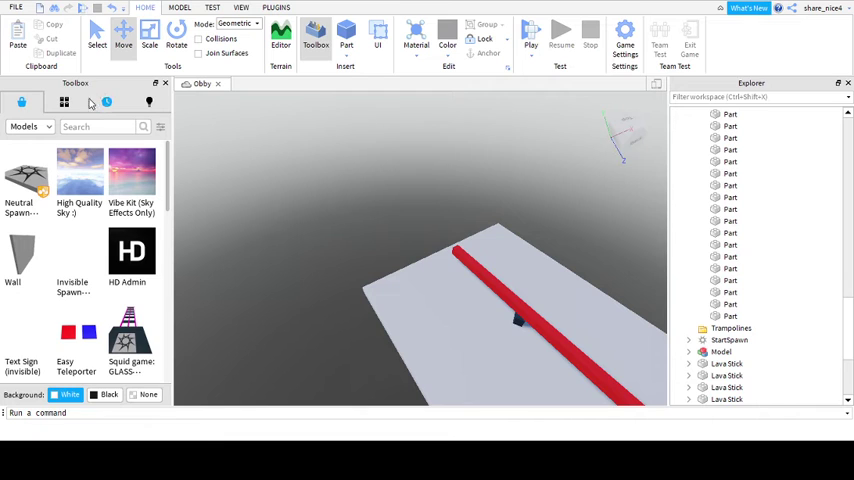
Step: Search the Toolbox for obby models and insert the striped Obby Guess Part
{"action": "left_click", "coordinate": [97, 126]}
{"action": "type", "text": "obby"}
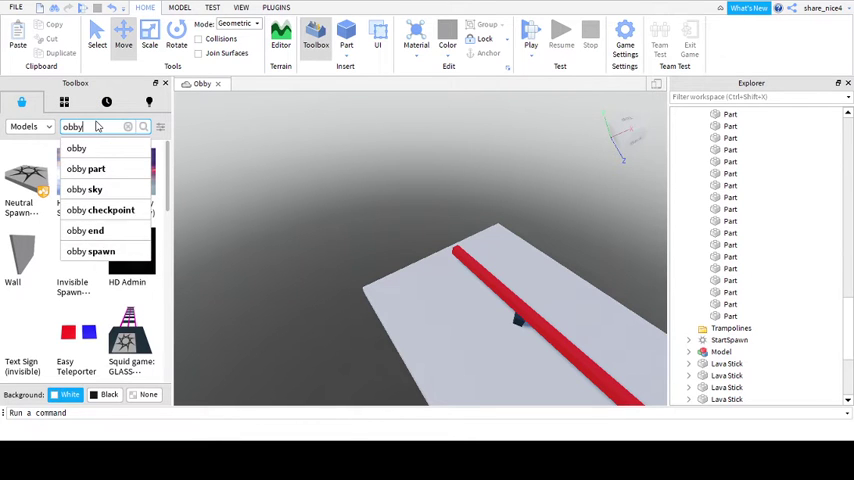
{"action": "type", "text": " pa"}
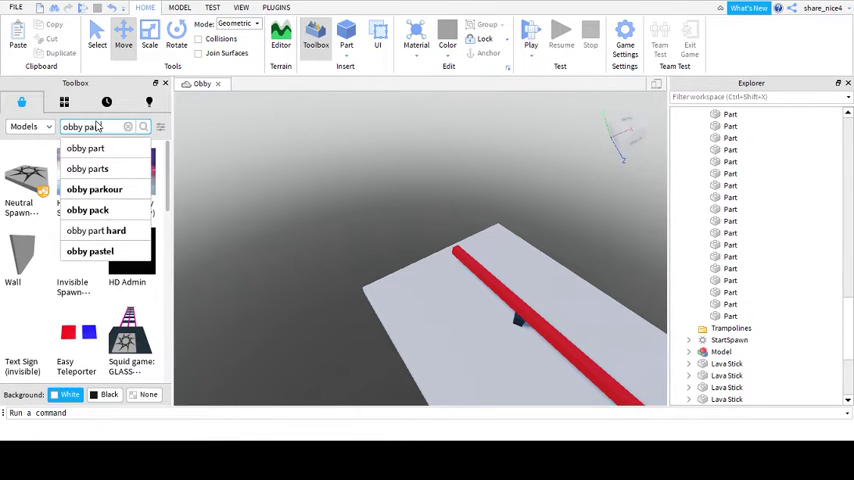
{"action": "type", "text": "rts"}
{"action": "key", "text": "Return"}
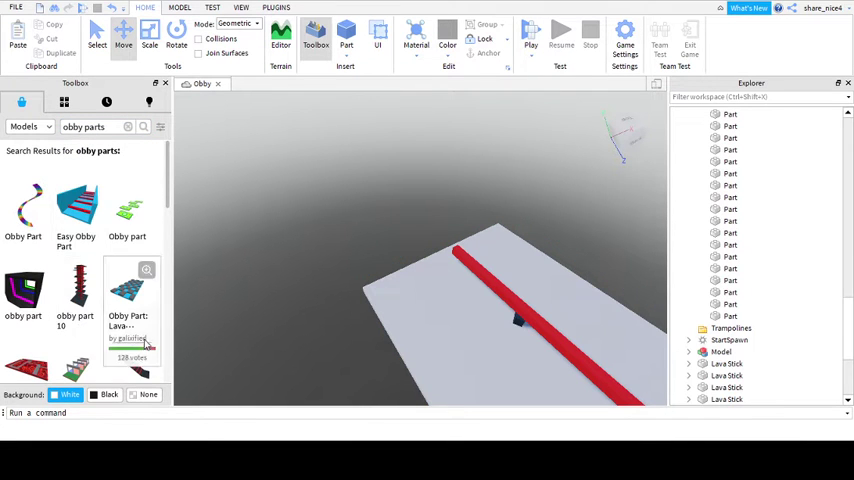
{"action": "scroll", "coordinate": [93, 247], "scroll_direction": "down", "scroll_amount": 3}
{"action": "scroll", "coordinate": [95, 248], "scroll_direction": "down", "scroll_amount": 3}
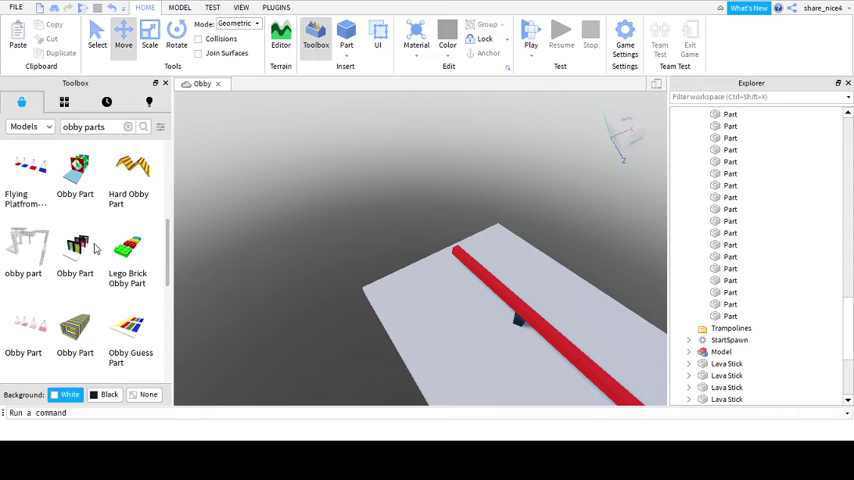
{"action": "scroll", "coordinate": [95, 247], "scroll_direction": "down", "scroll_amount": 1}
{"action": "scroll", "coordinate": [95, 247], "scroll_direction": "down", "scroll_amount": 1}
{"action": "scroll", "coordinate": [110, 245], "scroll_direction": "down", "scroll_amount": 1}
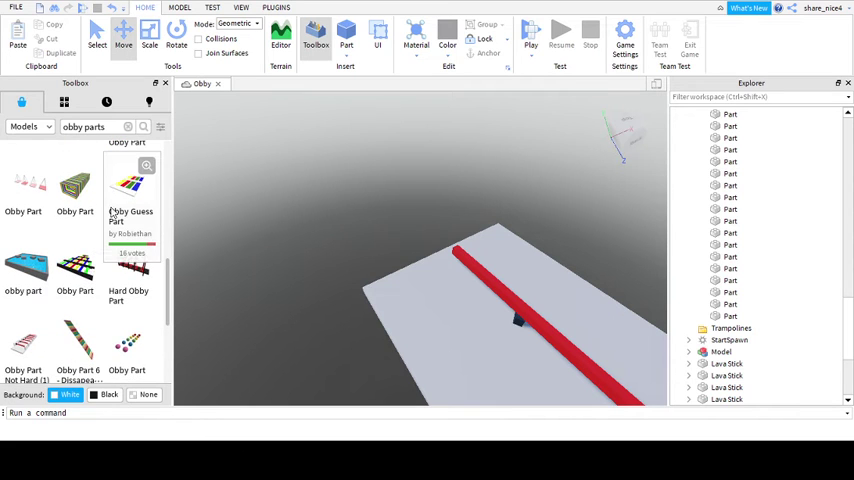
{"action": "left_click", "coordinate": [147, 222]}
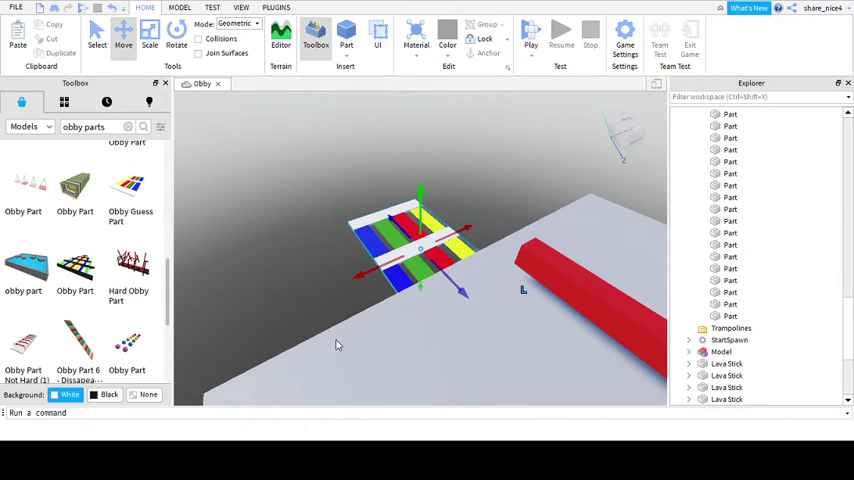
{"action": "left_click_drag", "start_coordinate": [408, 202], "coordinate": [408, 176]}
Step: Move the striped guess part left, then slide the Obby Kill Model (1) ladder along its track
{"action": "left_click", "coordinate": [421, 248]}
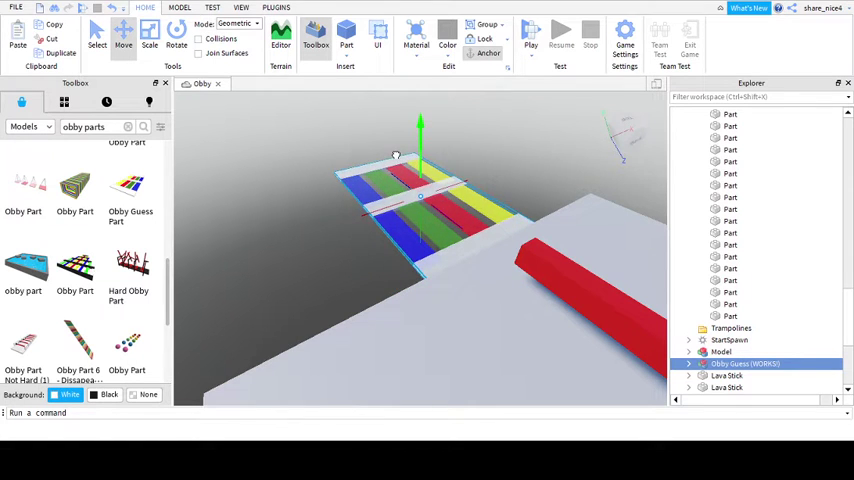
{"action": "left_click_drag", "start_coordinate": [396, 156], "coordinate": [391, 210]}
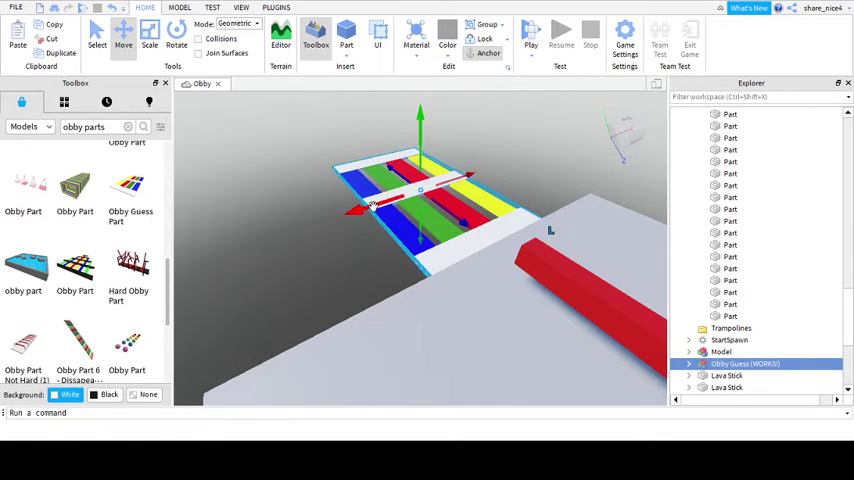
{"action": "left_click_drag", "start_coordinate": [373, 206], "coordinate": [290, 225]}
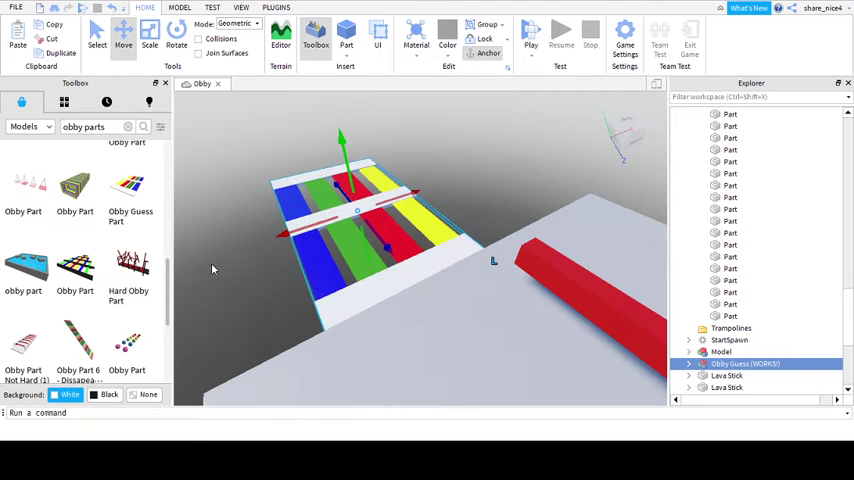
{"action": "right_click_drag", "start_coordinate": [212, 268], "coordinate": [212, 268]}
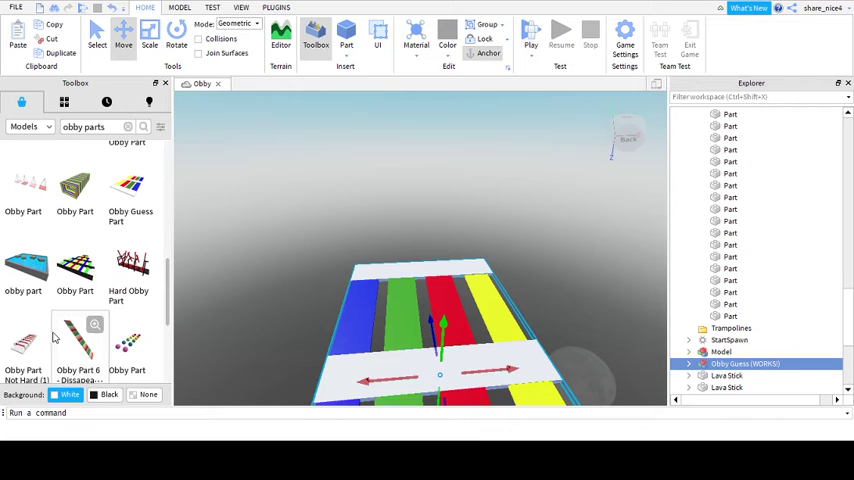
{"action": "left_click", "coordinate": [30, 342]}
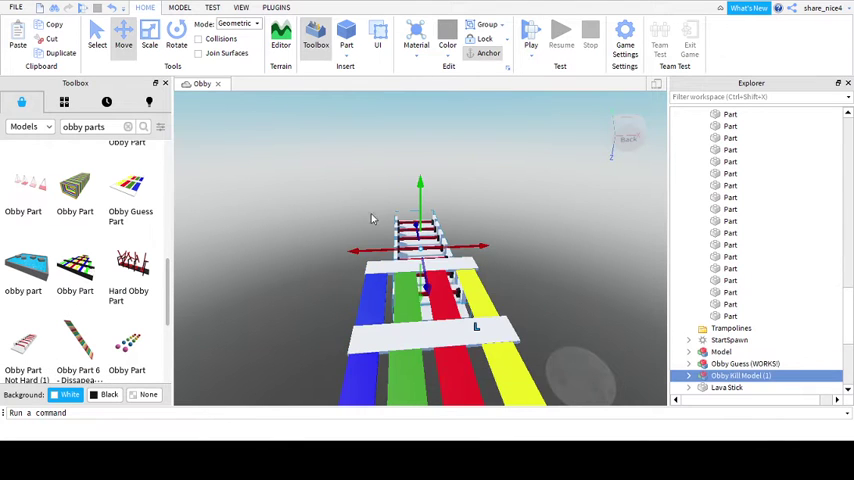
{"action": "mouse_move", "coordinate": [385, 243]}
{"action": "left_mouse_down"}
{"action": "mouse_move", "coordinate": [386, 217]}
{"action": "mouse_move", "coordinate": [362, 213]}
{"action": "left_mouse_up"}
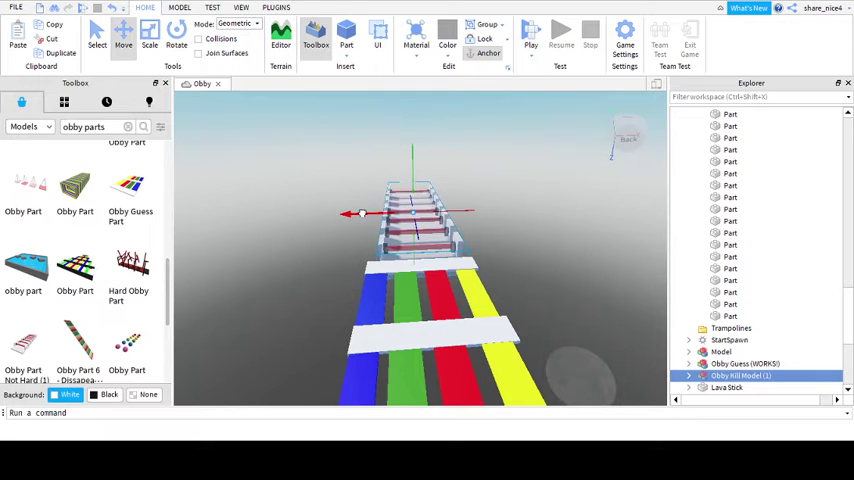
{"action": "left_click", "coordinate": [328, 246]}
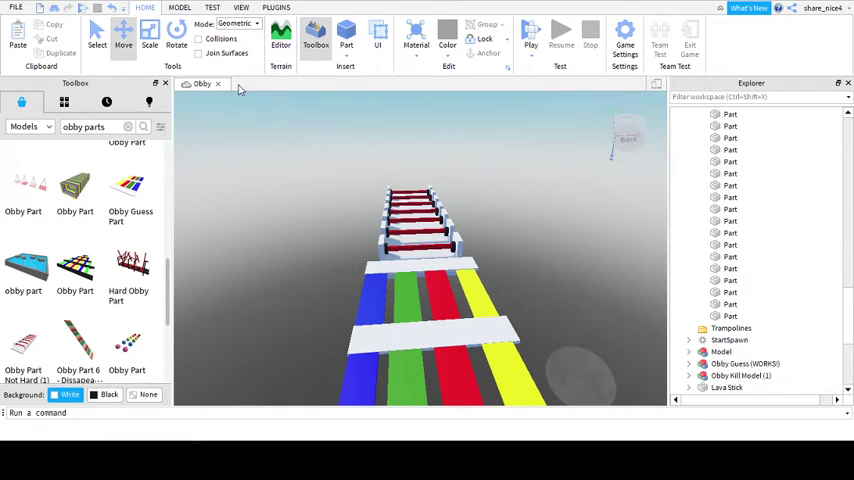
{"action": "right_click_drag", "start_coordinate": [337, 206], "coordinate": [345, 204]}
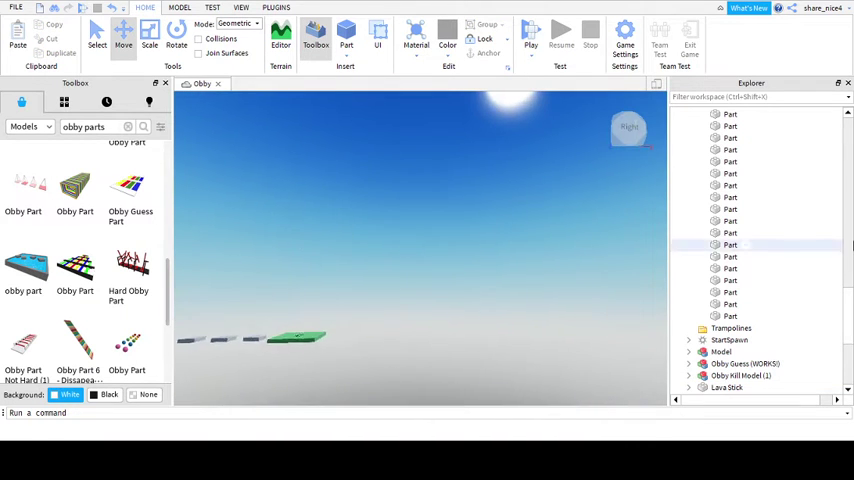
{"action": "scroll", "coordinate": [745, 265], "scroll_direction": "down", "scroll_amount": 3}
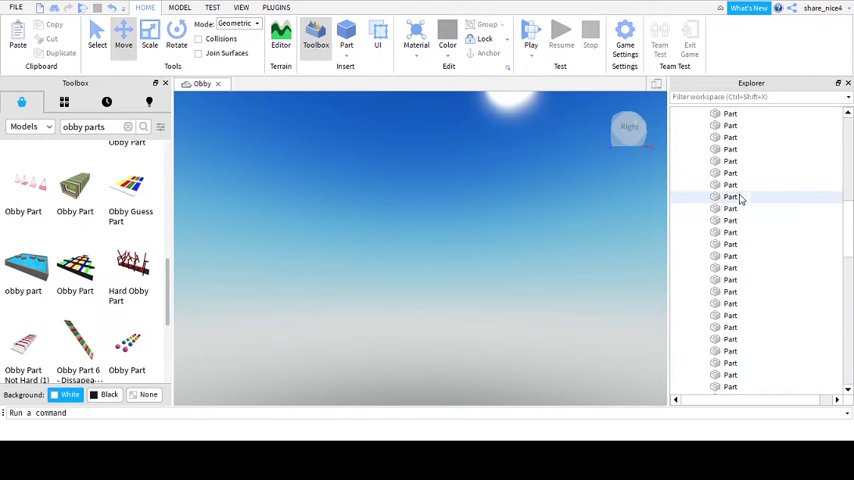
{"action": "scroll", "coordinate": [730, 160], "scroll_direction": "up", "scroll_amount": 5}
{"action": "scroll", "coordinate": [726, 128], "scroll_direction": "up", "scroll_amount": 2}
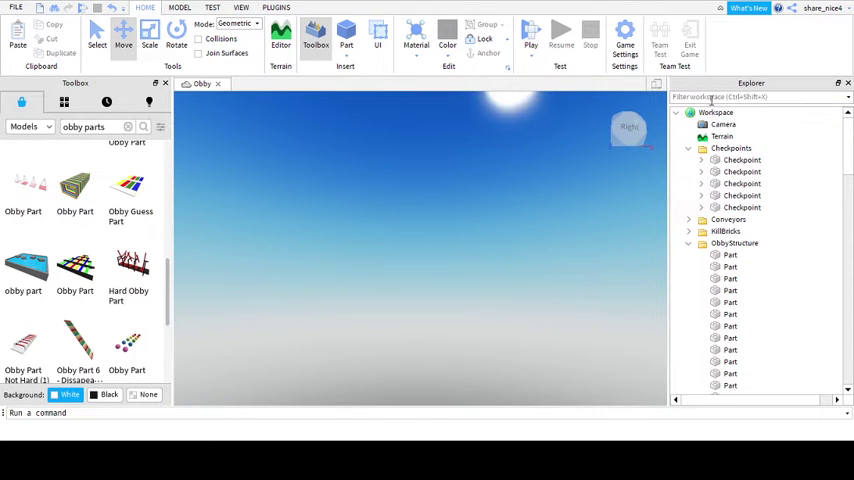
{"action": "right_click_drag", "start_coordinate": [429, 272], "coordinate": [429, 270]}
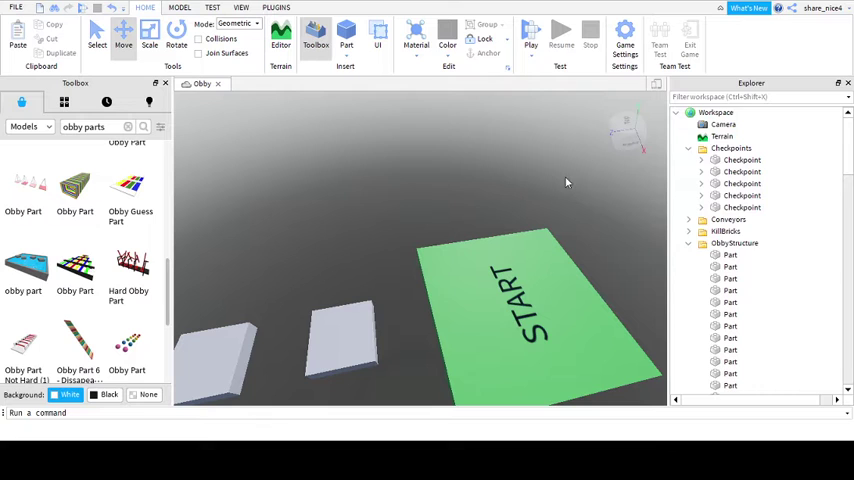
{"action": "scroll", "coordinate": [743, 276], "scroll_direction": "down", "scroll_amount": 3}
{"action": "scroll", "coordinate": [743, 276], "scroll_direction": "down", "scroll_amount": 2}
{"action": "scroll", "coordinate": [737, 279], "scroll_direction": "down", "scroll_amount": 2}
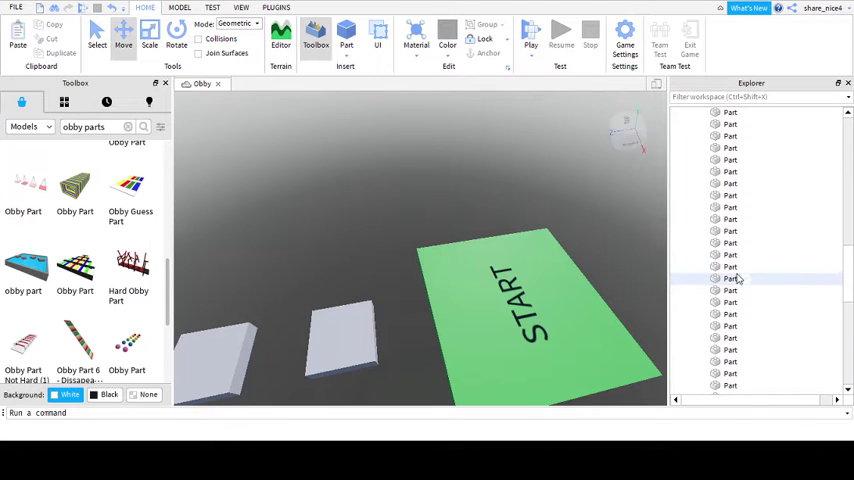
{"action": "scroll", "coordinate": [737, 280], "scroll_direction": "down", "scroll_amount": 3}
{"action": "scroll", "coordinate": [734, 272], "scroll_direction": "down", "scroll_amount": 3}
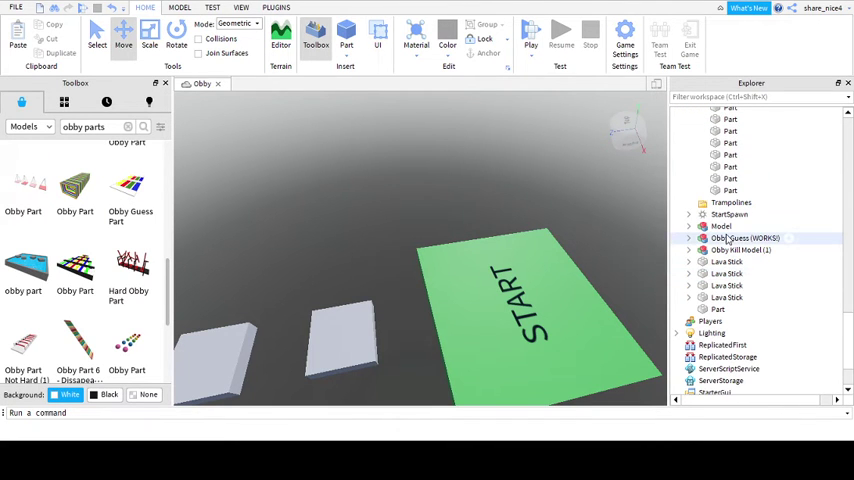
{"action": "scroll", "coordinate": [720, 290], "scroll_direction": "down", "scroll_amount": 1}
{"action": "scroll", "coordinate": [709, 347], "scroll_direction": "down", "scroll_amount": 3}
{"action": "scroll", "coordinate": [715, 320], "scroll_direction": "down", "scroll_amount": 1}
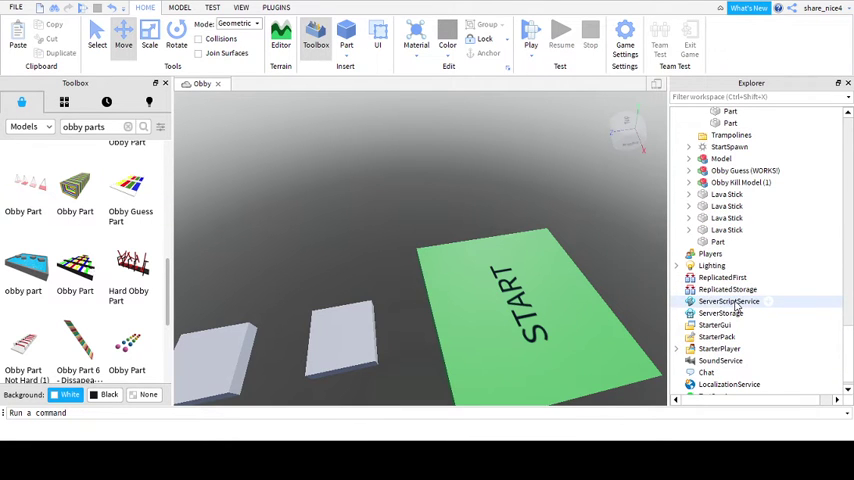
Step: Insert a Script into ServerScriptService and delete its default print("Hello world!") line
{"action": "left_click", "coordinate": [739, 302]}
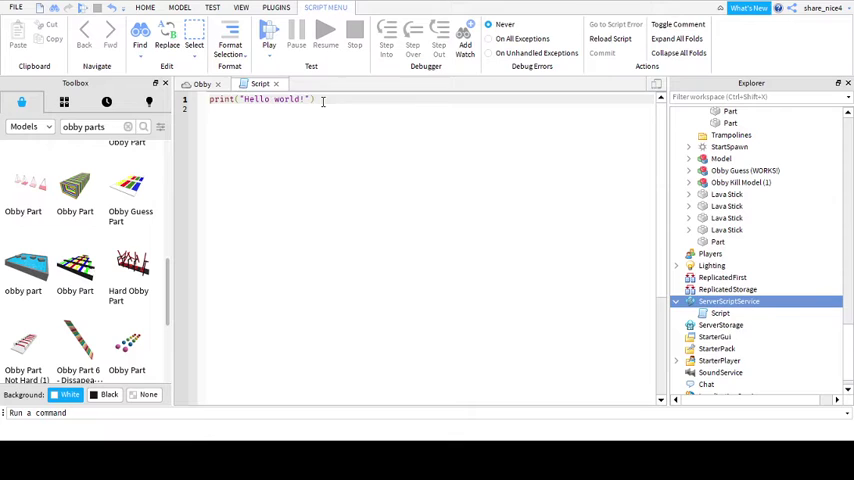
{"action": "mouse_move", "coordinate": [320, 99]}
{"action": "left_mouse_down"}
{"action": "mouse_move", "coordinate": [210, 99]}
{"action": "mouse_move", "coordinate": [335, 101]}
{"action": "left_mouse_up"}
{"action": "left_click", "coordinate": [210, 97]}
{"action": "left_click", "coordinate": [247, 99]}
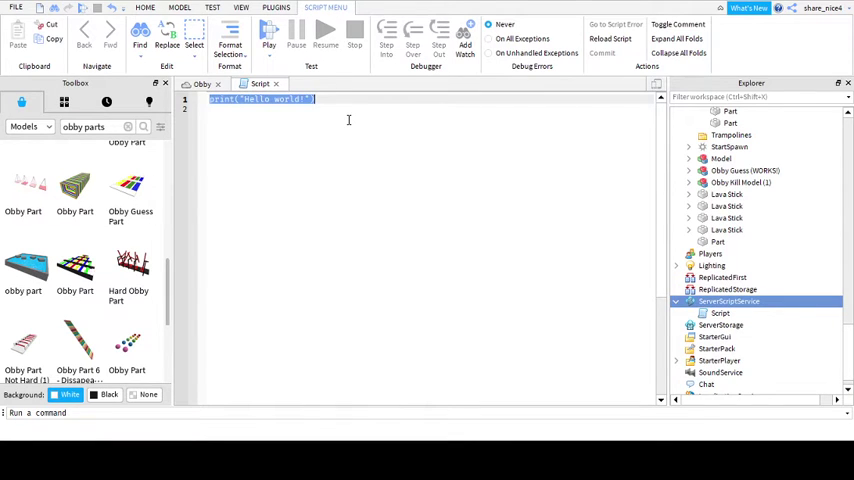
{"action": "key", "text": "BackSpace"}
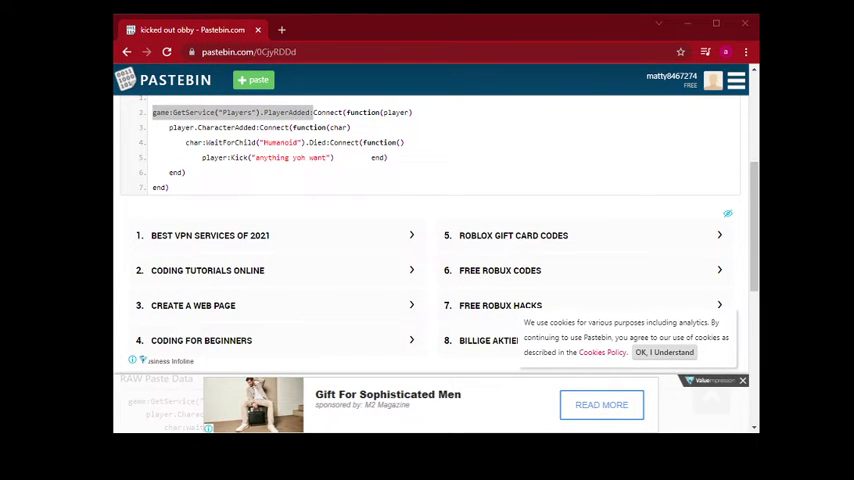
Step: Maximize the browser and copy the kick-on-death code from the Pastebin paste
{"action": "left_click", "coordinate": [716, 22]}
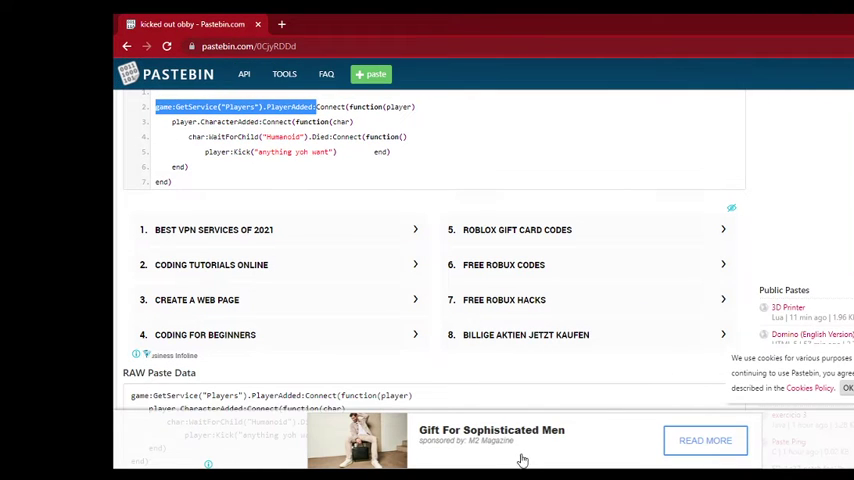
{"action": "key", "text": "alt+Tab"}
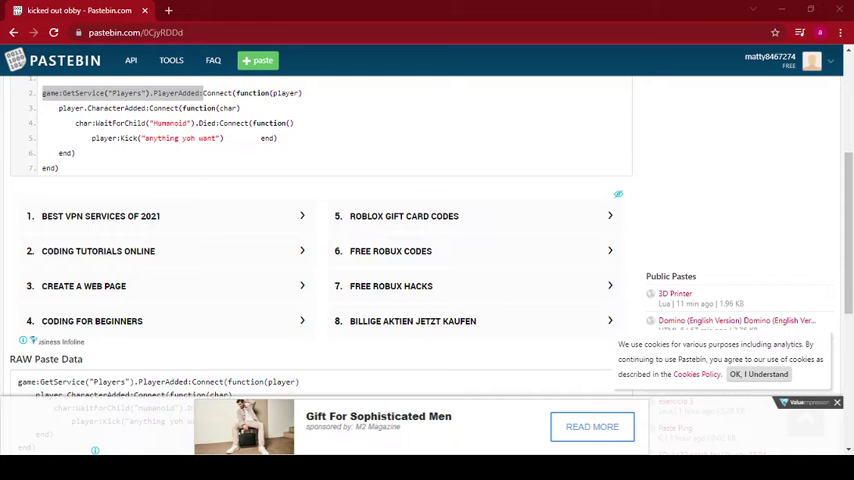
{"action": "key", "text": "alt+Tab"}
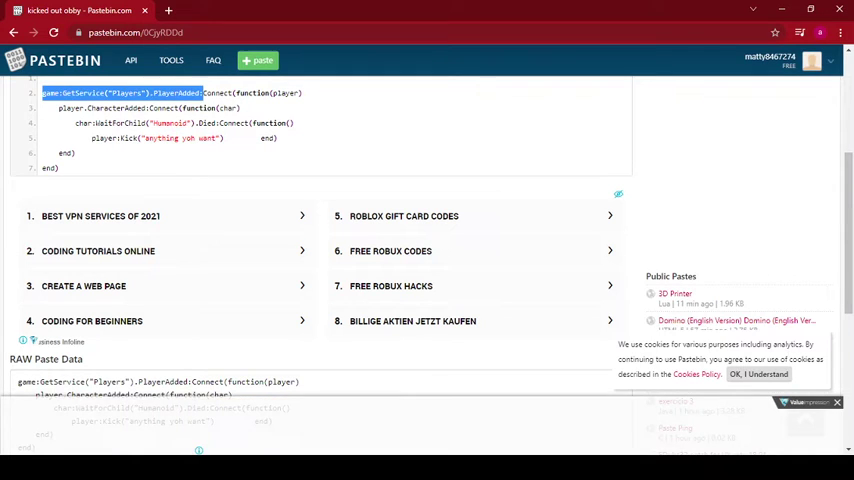
{"action": "scroll", "coordinate": [238, 119], "scroll_direction": "up", "scroll_amount": 3}
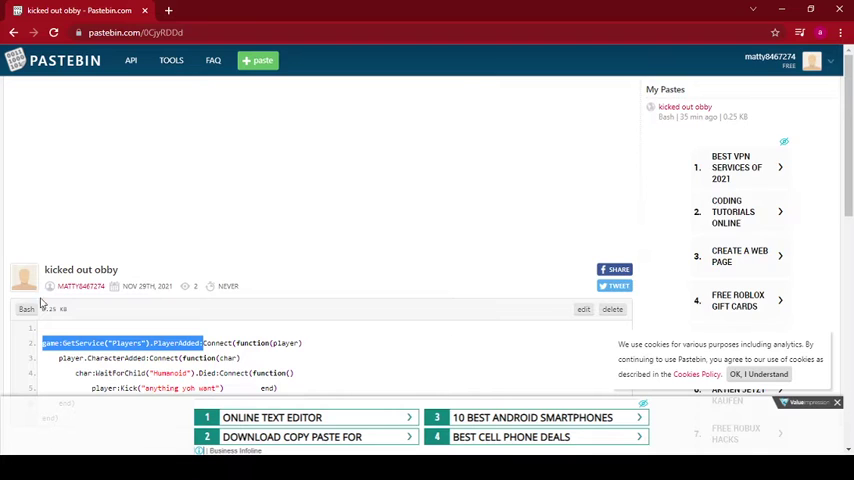
{"action": "left_click_drag", "start_coordinate": [58, 280], "coordinate": [17, 223]}
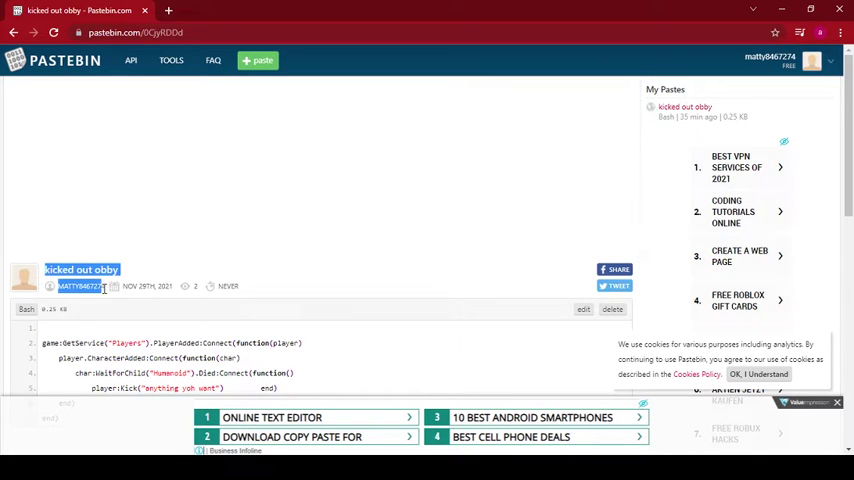
{"action": "left_click", "coordinate": [15, 213]}
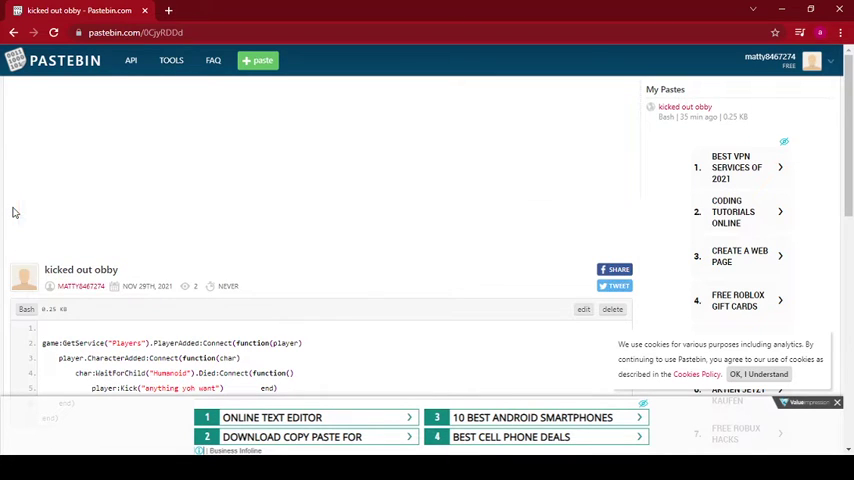
{"action": "scroll", "coordinate": [101, 263], "scroll_direction": "down", "scroll_amount": 1}
{"action": "scroll", "coordinate": [62, 233], "scroll_direction": "down", "scroll_amount": 2}
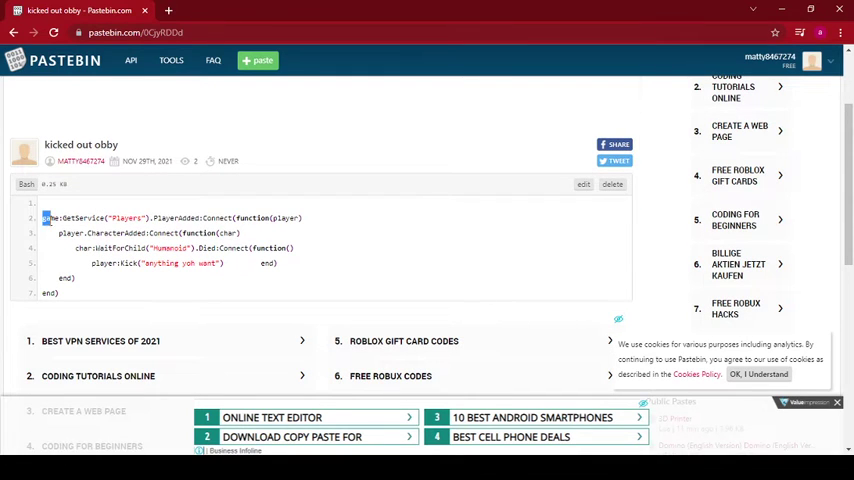
{"action": "mouse_move", "coordinate": [43, 218]}
{"action": "left_mouse_down"}
{"action": "mouse_move", "coordinate": [225, 261]}
{"action": "mouse_move", "coordinate": [298, 296]}
{"action": "left_mouse_up"}
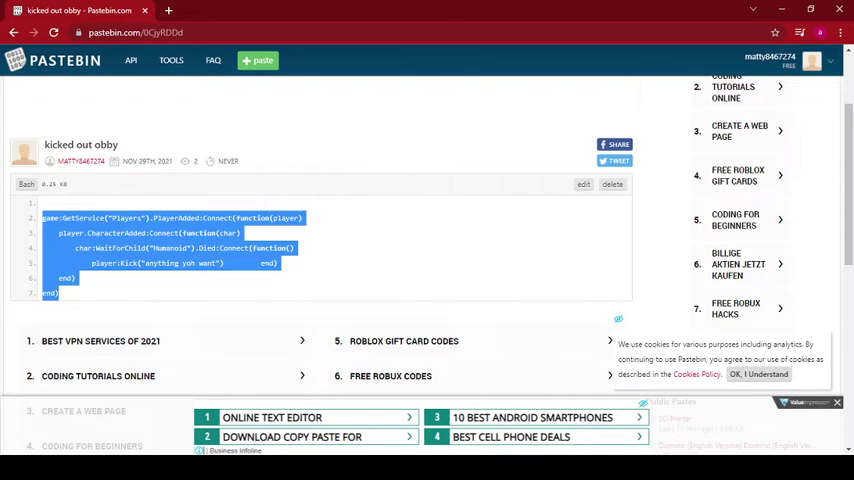
{"action": "key", "text": "alt+Tab"}
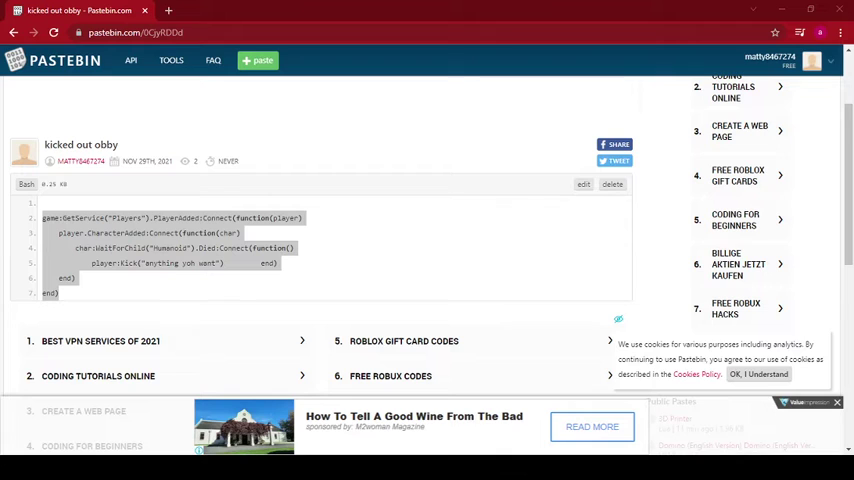
{"action": "key", "text": "alt+Tab"}
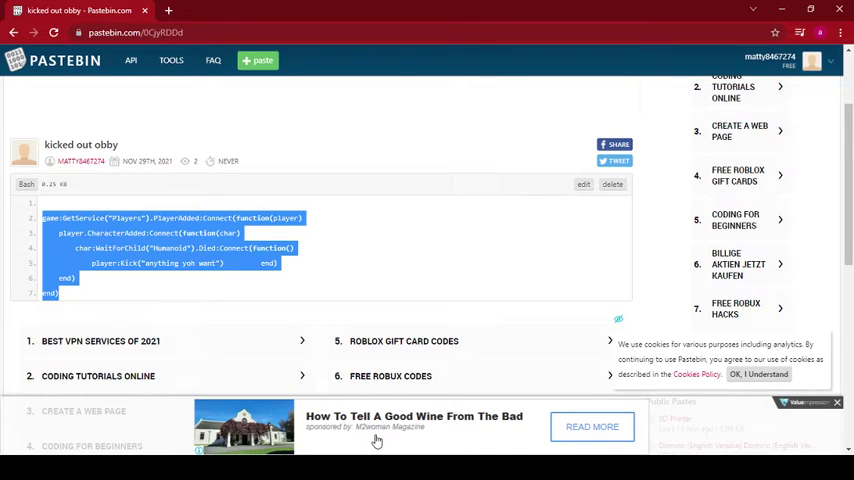
{"action": "key", "text": "alt+Tab"}
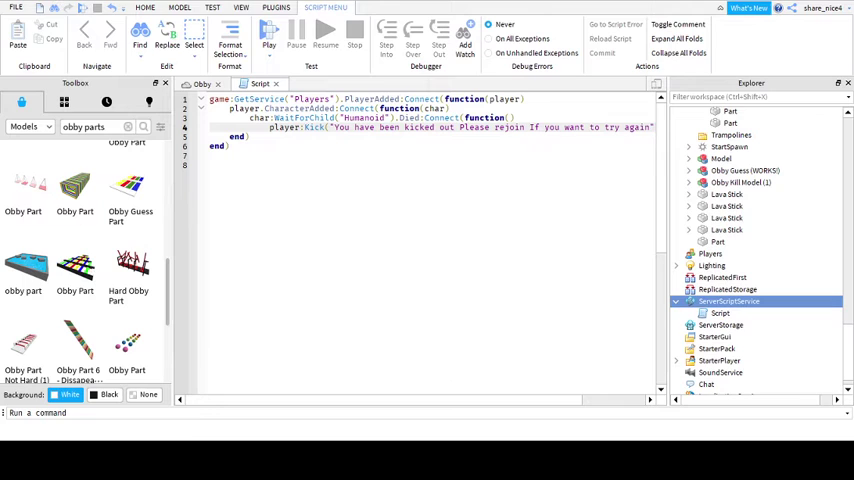
Step: Edit the pasted script's kick message into a rejoin prompt, then return to the Obby scene
{"action": "left_click", "coordinate": [379, 166]}
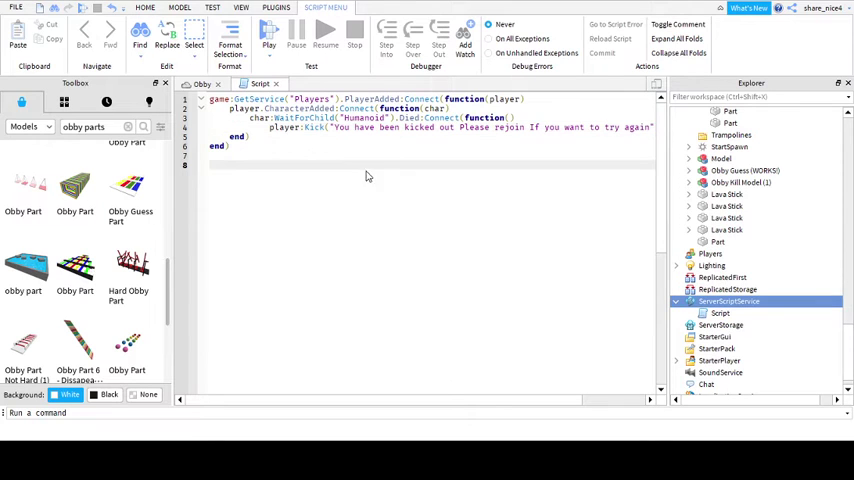
{"action": "left_click", "coordinate": [244, 153]}
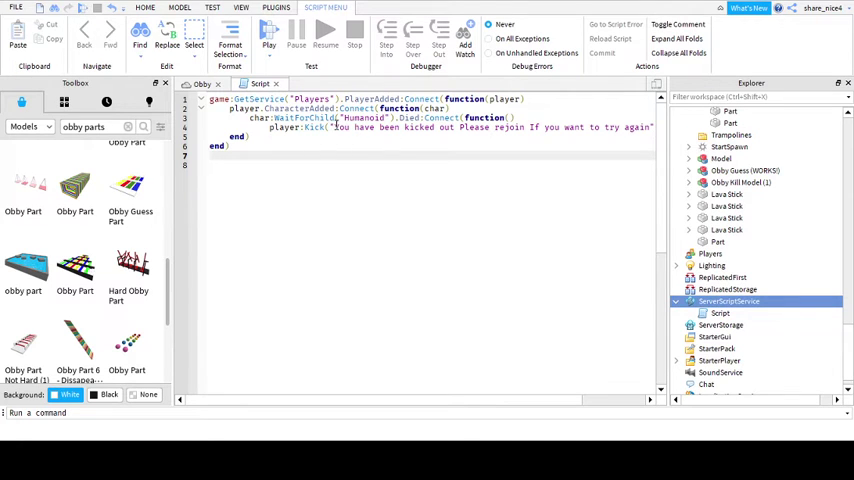
{"action": "left_click", "coordinate": [333, 127]}
{"action": "left_click_drag", "start_coordinate": [335, 127], "coordinate": [370, 128]}
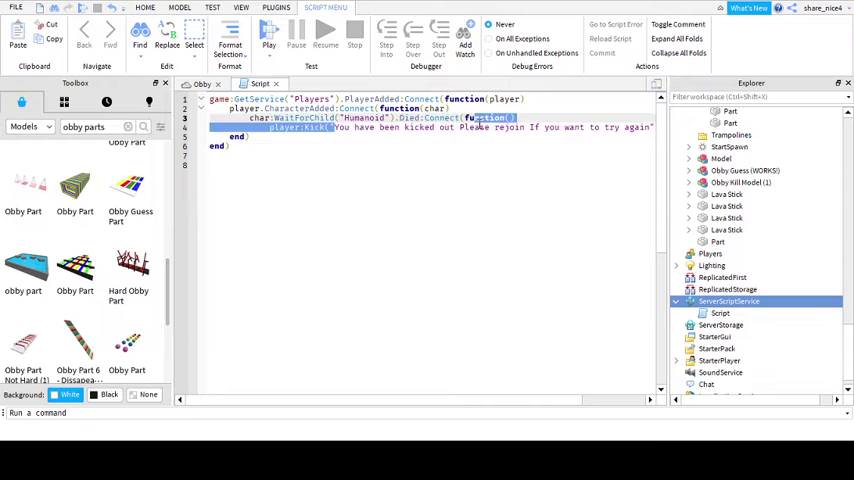
{"action": "mouse_move", "coordinate": [480, 122]}
{"action": "left_mouse_down"}
{"action": "mouse_move", "coordinate": [600, 100]}
{"action": "mouse_move", "coordinate": [530, 137]}
{"action": "left_mouse_up"}
{"action": "left_click", "coordinate": [283, 127]}
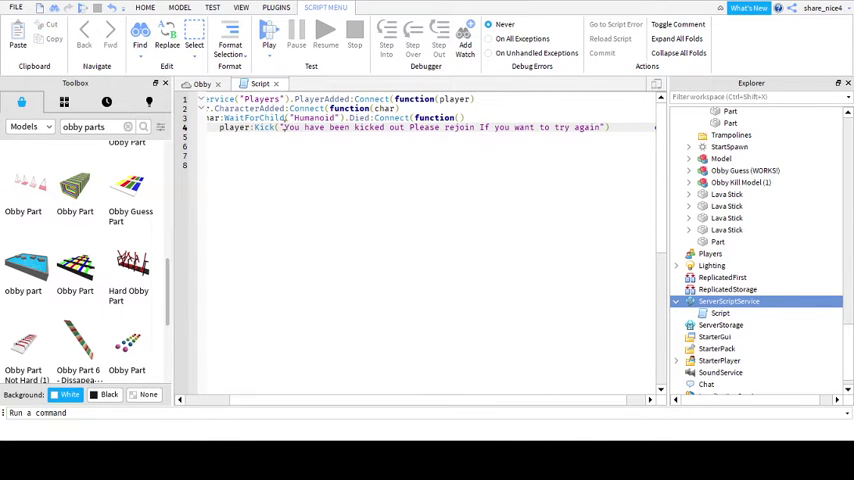
{"action": "scroll", "coordinate": [281, 140], "scroll_direction": "down", "scroll_amount": 1}
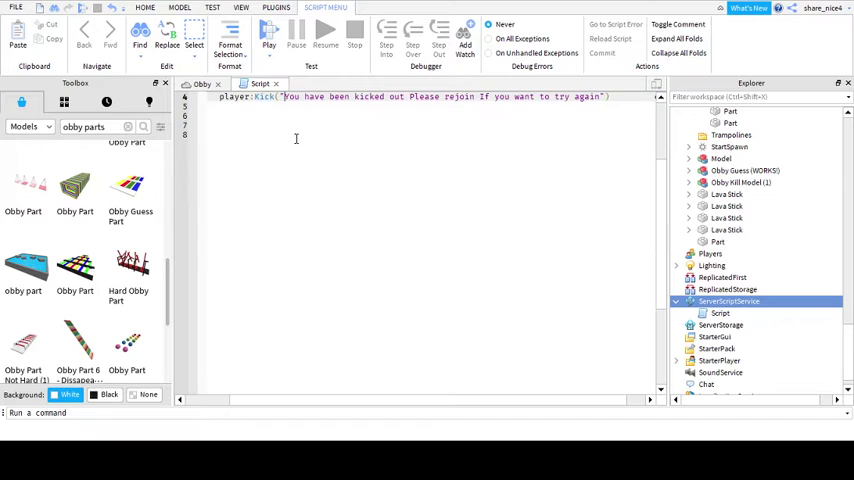
{"action": "scroll", "coordinate": [296, 139], "scroll_direction": "up", "scroll_amount": 1}
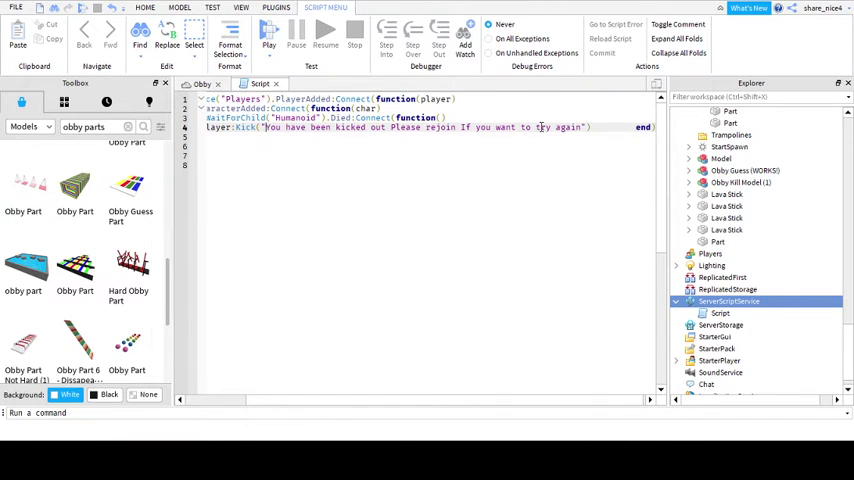
{"action": "left_click", "coordinate": [396, 233]}
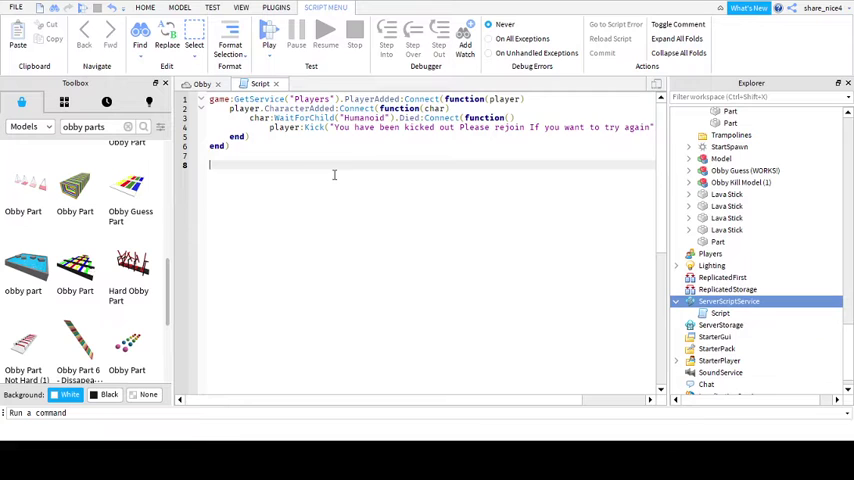
{"action": "scroll", "coordinate": [334, 175], "scroll_direction": "down", "scroll_amount": 1}
{"action": "scroll", "coordinate": [335, 200], "scroll_direction": "up", "scroll_amount": 1}
{"action": "scroll", "coordinate": [337, 238], "scroll_direction": "right", "scroll_amount": 3}
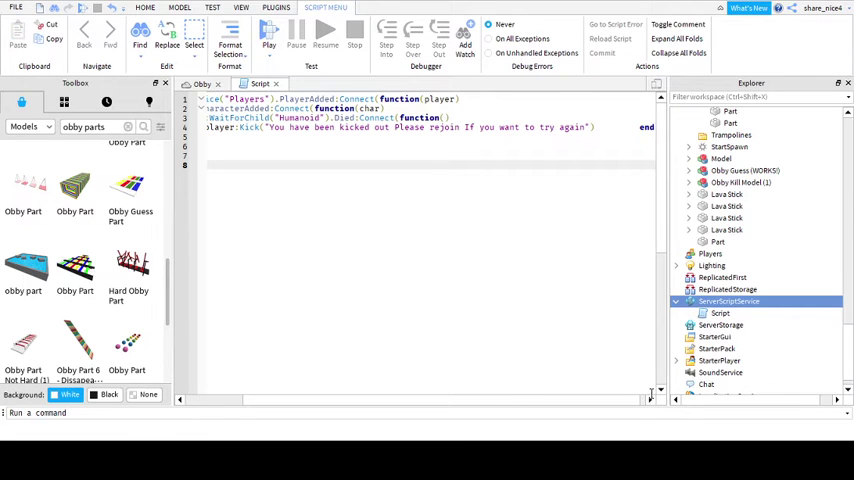
{"action": "left_click", "coordinate": [649, 399]}
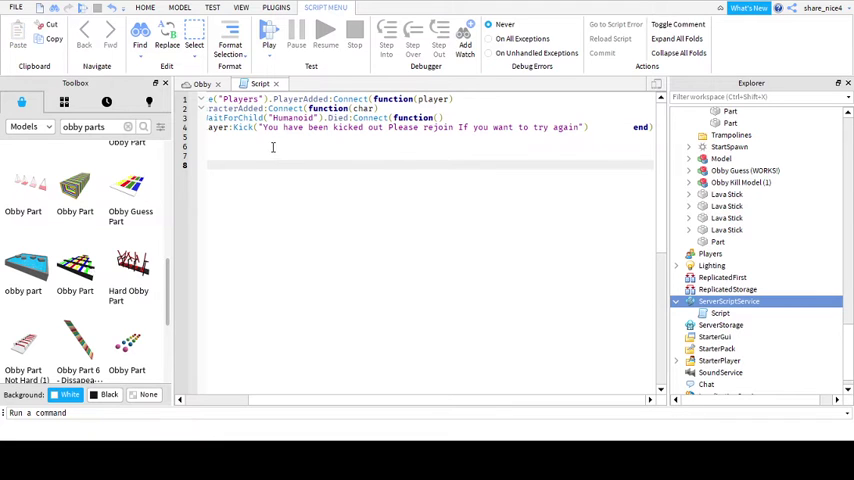
{"action": "scroll", "coordinate": [304, 149], "scroll_direction": "left", "scroll_amount": 3}
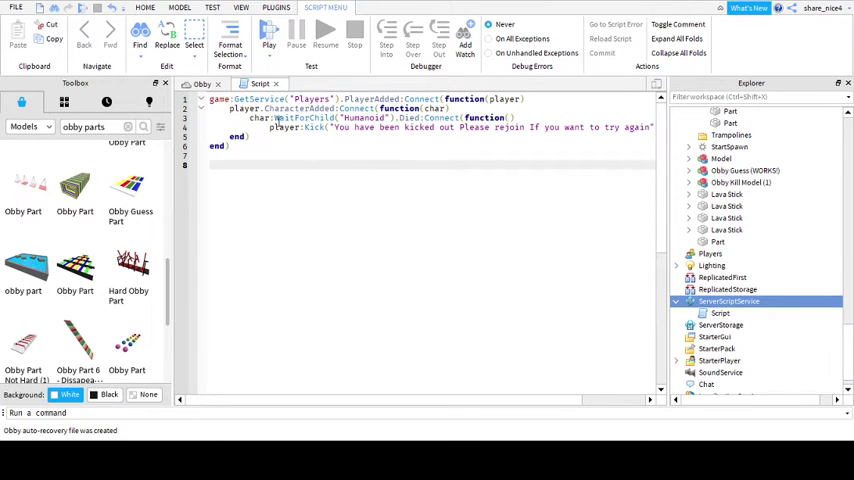
{"action": "left_click", "coordinate": [199, 83]}
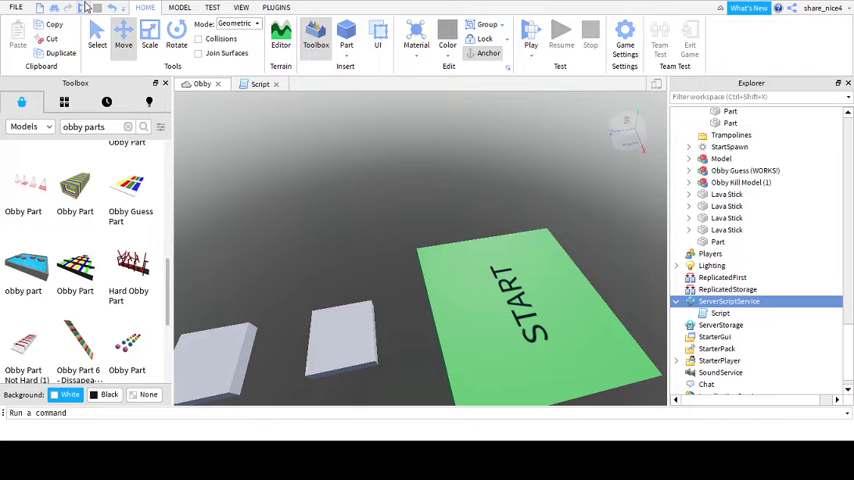
{"action": "left_click", "coordinate": [86, 8]}
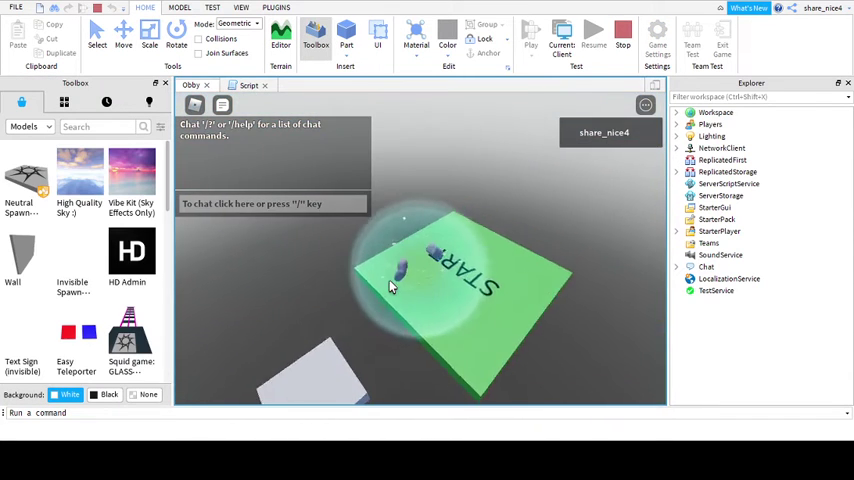
{"action": "key", "text": "w"}
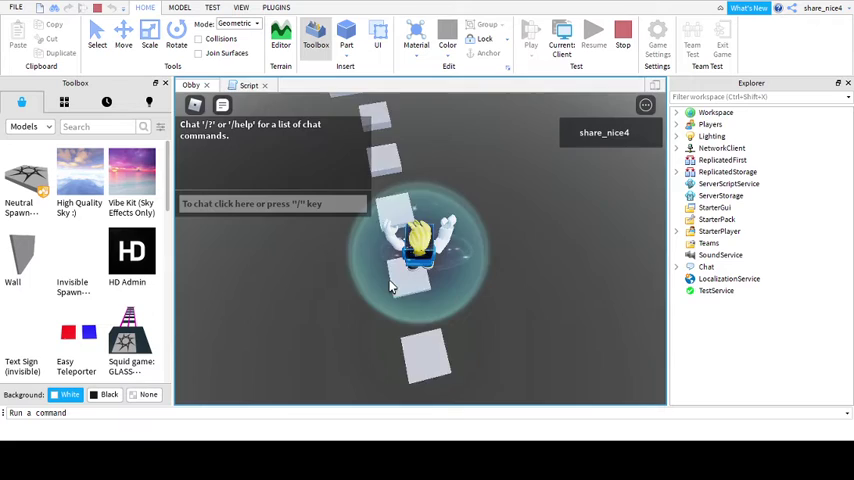
{"action": "key", "text": "w"}
{"action": "key", "text": "space"}
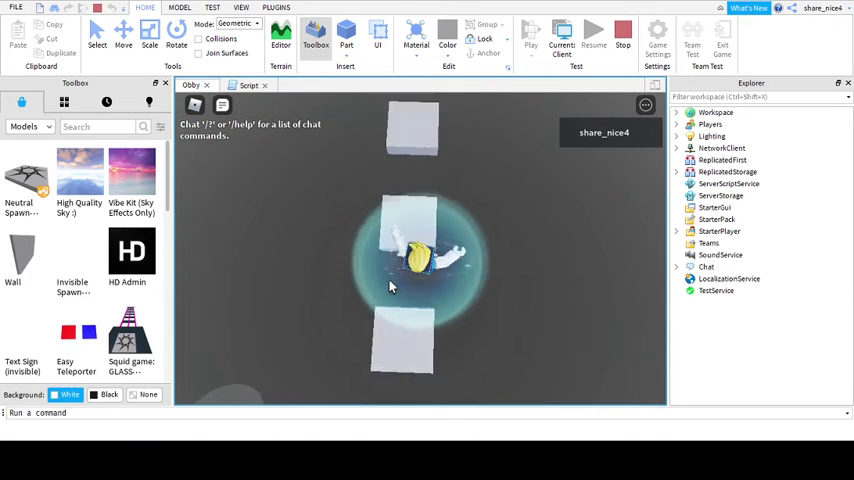
{"action": "key", "text": "w"}
{"action": "key", "text": "space"}
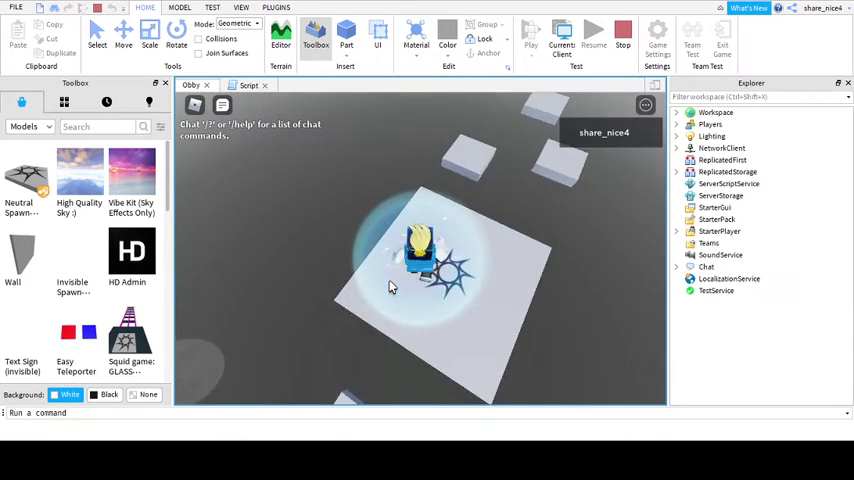
{"action": "key", "text": "w"}
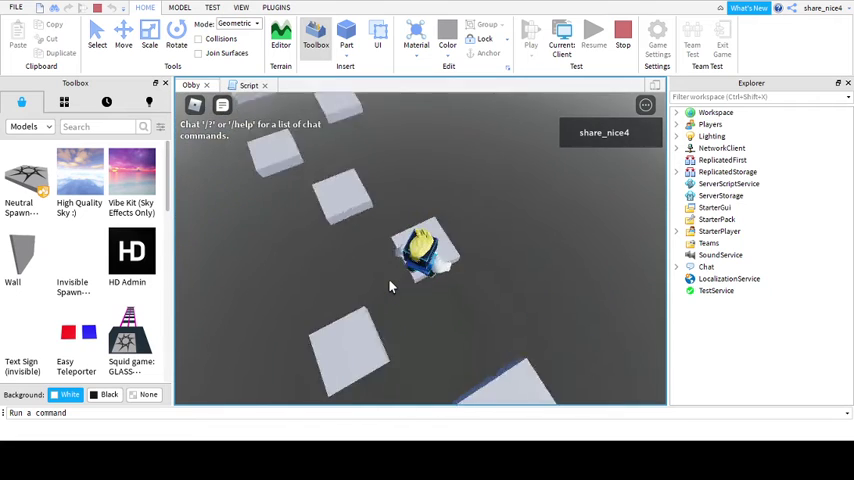
{"action": "key", "text": "w"}
{"action": "key", "text": "space"}
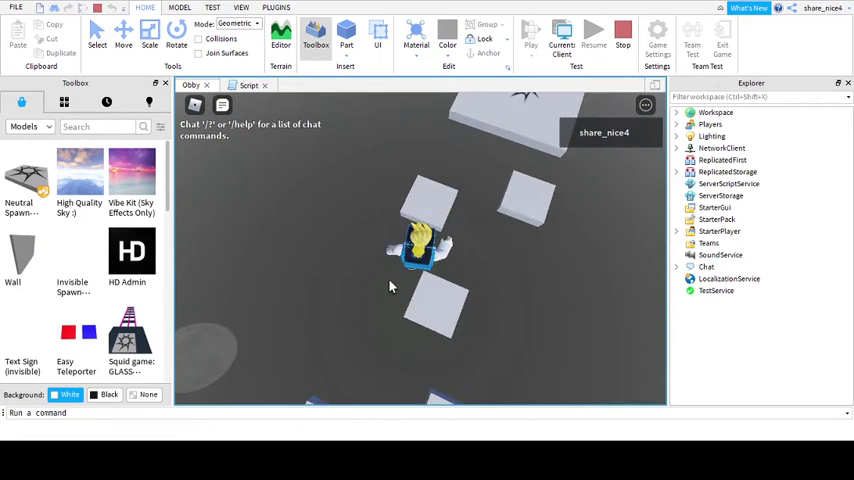
{"action": "key", "text": "w"}
{"action": "key", "text": "space"}
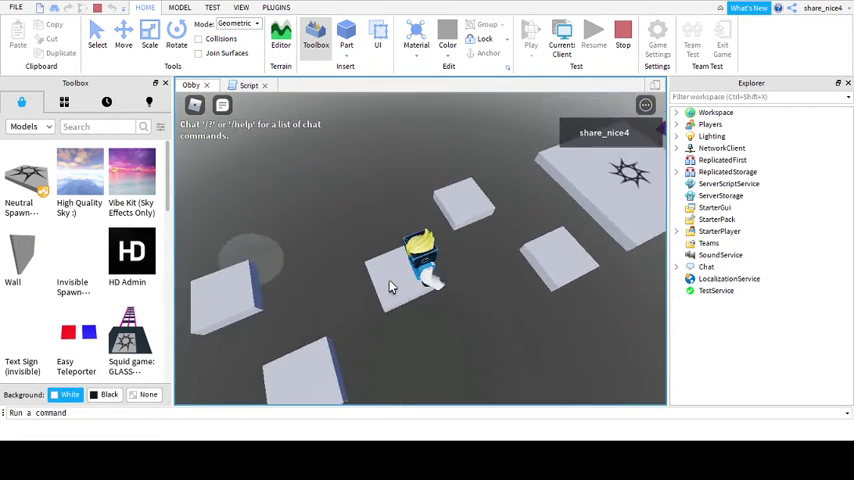
{"action": "key", "text": "w"}
{"action": "key", "text": "space"}
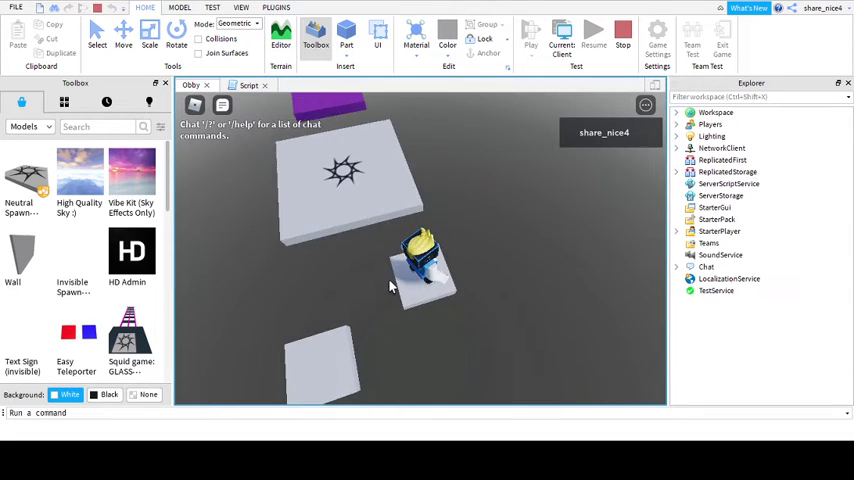
{"action": "key", "text": "a"}
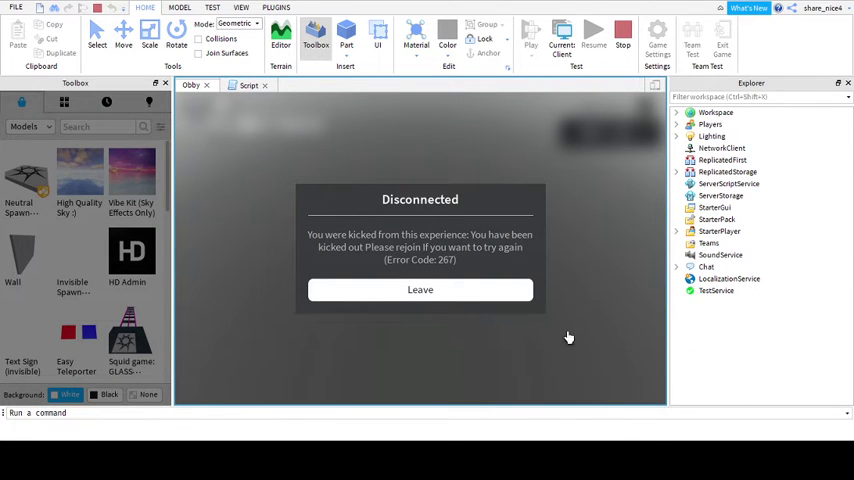
{"action": "left_click", "coordinate": [431, 290]}
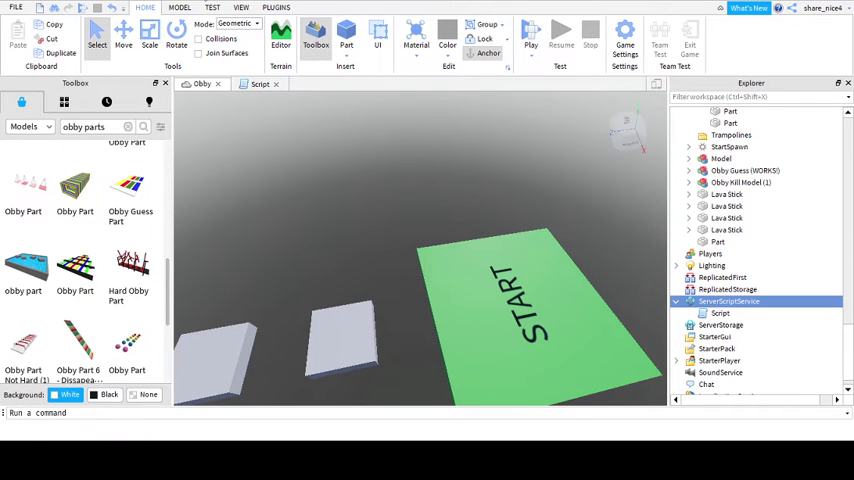
Step: Start another play-test and hop the avatar from START across the first stepping blocks
{"action": "left_click", "coordinate": [82, 8]}
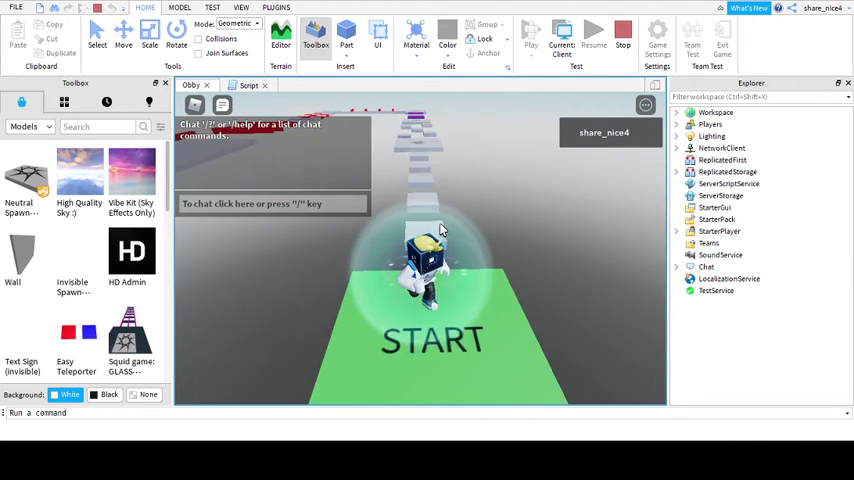
{"action": "key", "text": "w"}
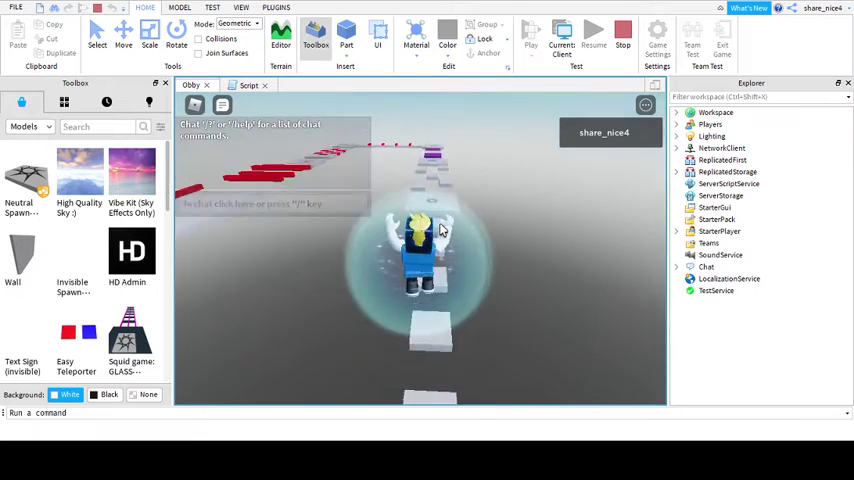
{"action": "key", "text": "w"}
{"action": "key", "text": "space"}
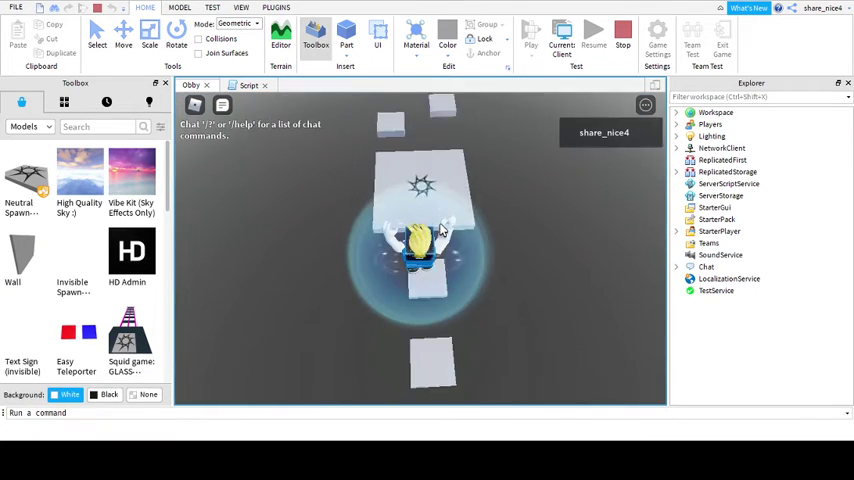
{"action": "key", "text": "w"}
{"action": "key", "text": "space"}
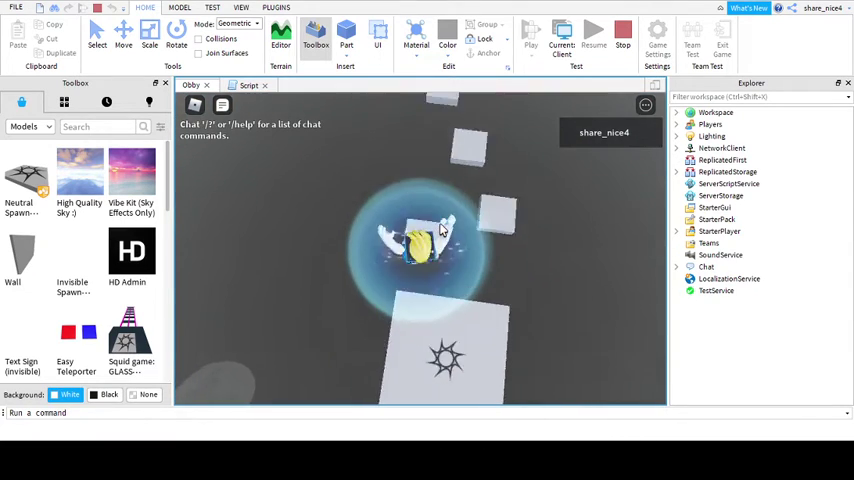
Step: Reach the large star pad and red-striped path to get kicked, then stop and replay
{"action": "key", "text": "w"}
{"action": "key", "text": "space"}
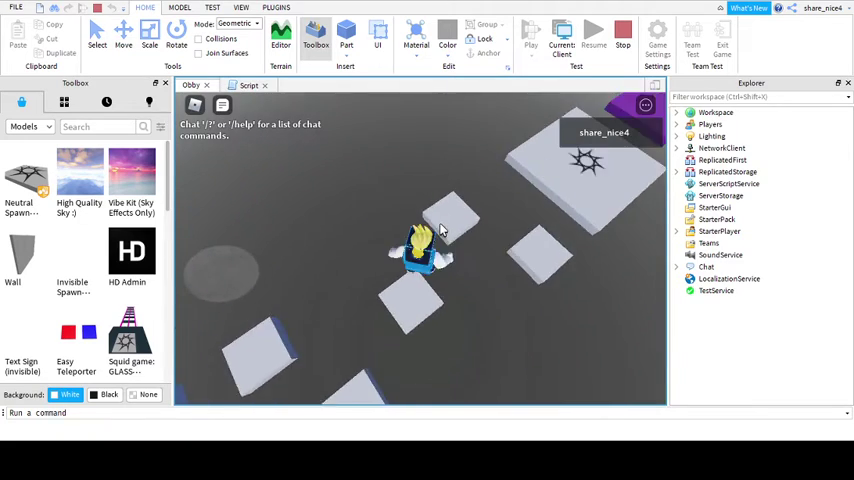
{"action": "key", "text": "w"}
{"action": "key", "text": "space"}
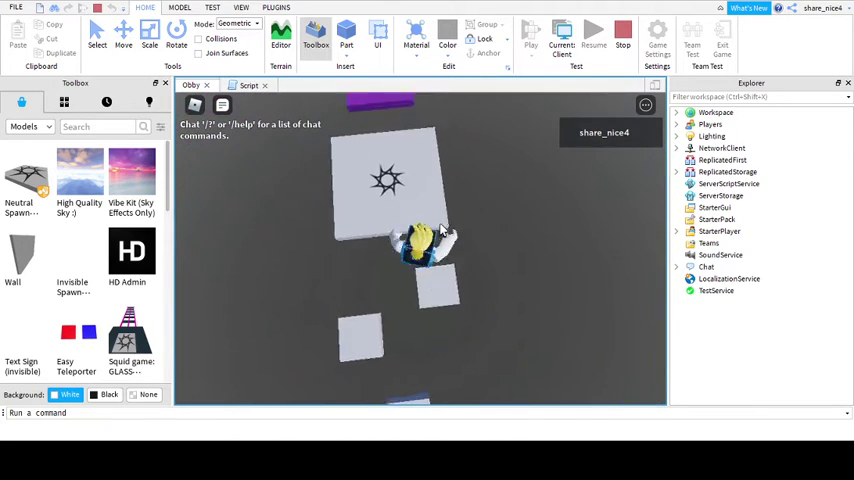
{"action": "key", "text": "w"}
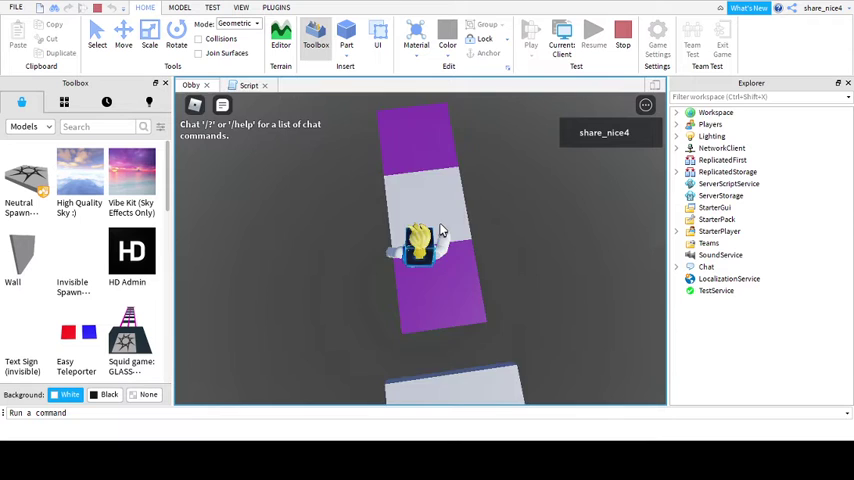
{"action": "key", "text": "s"}
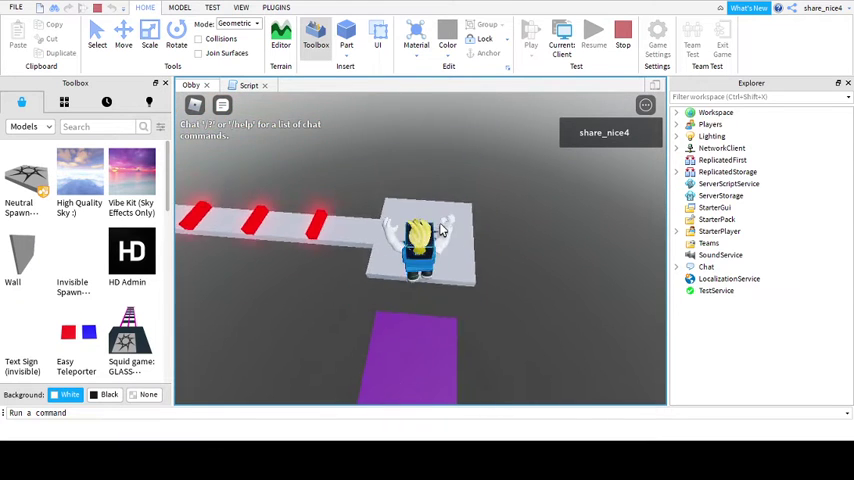
{"action": "key", "text": "w"}
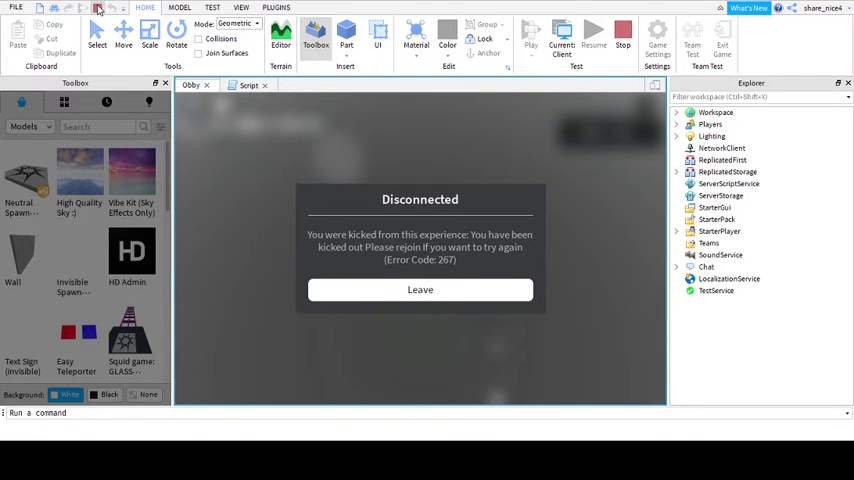
{"action": "left_click", "coordinate": [96, 8]}
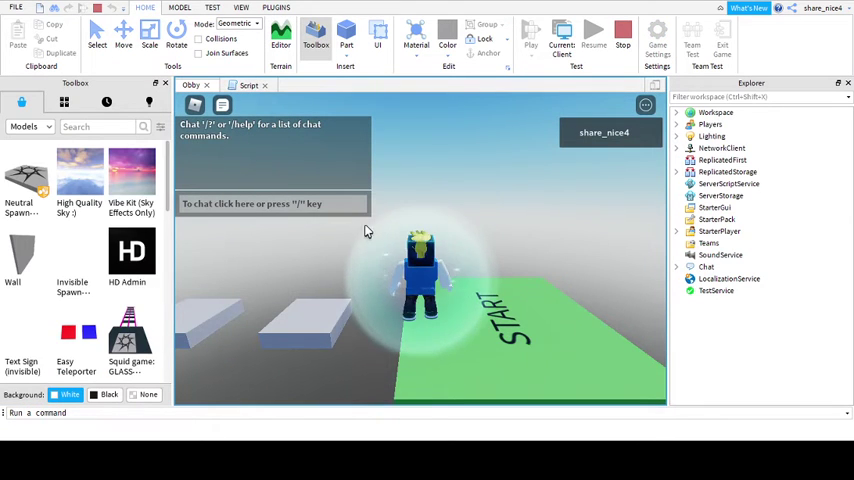
Step: Jump the avatar from the START platform across the white blocks to a checkpoint
{"action": "key", "text": "w"}
{"action": "key", "text": "space"}
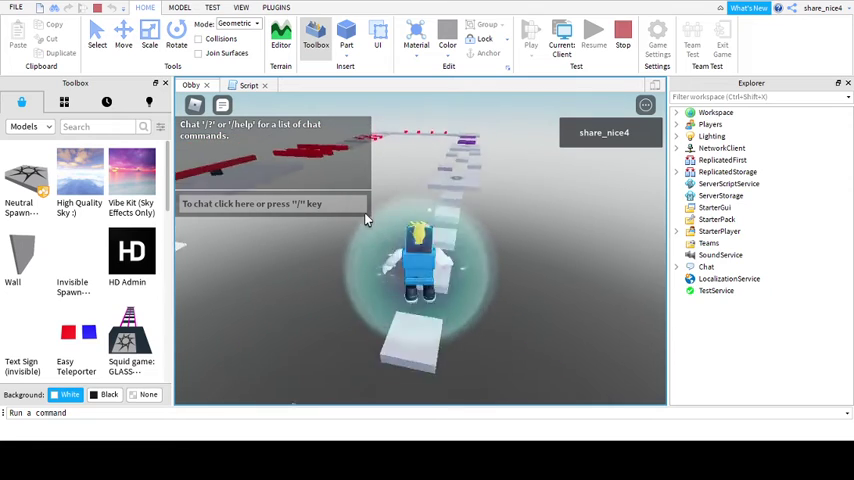
{"action": "key", "text": "space"}
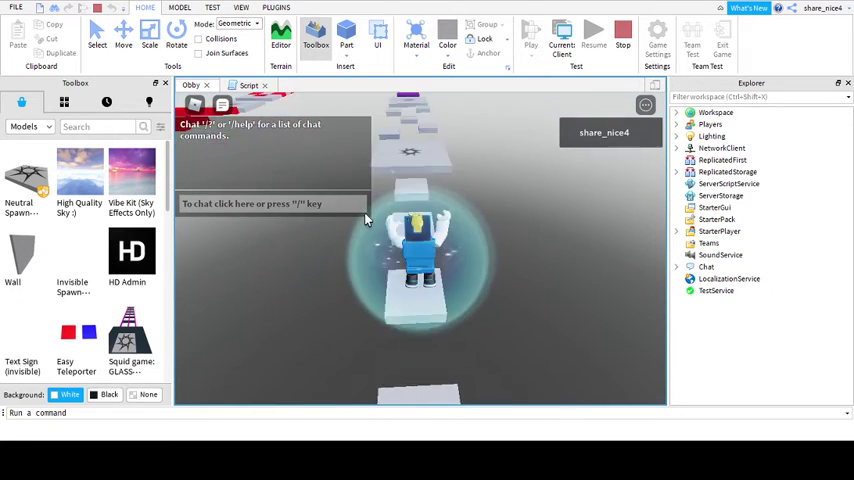
{"action": "key", "text": "space"}
{"action": "key", "text": "space"}
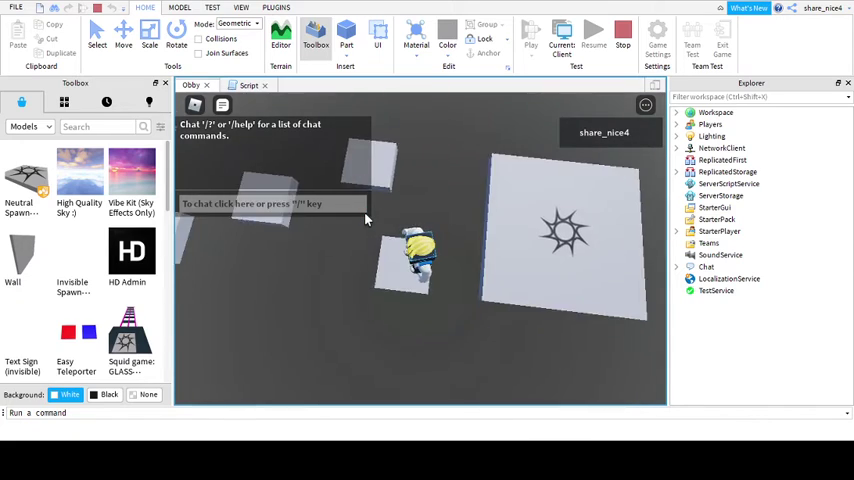
{"action": "key", "text": "space"}
{"action": "key", "text": "space"}
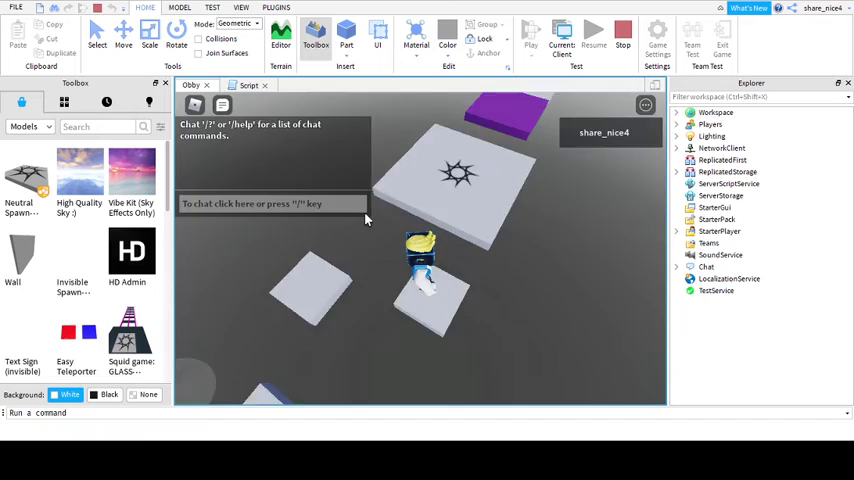
{"action": "key", "text": "space"}
Step: Walk over the purple blocks and red-striped path until kicked, then leave the session
{"action": "key", "text": "w"}
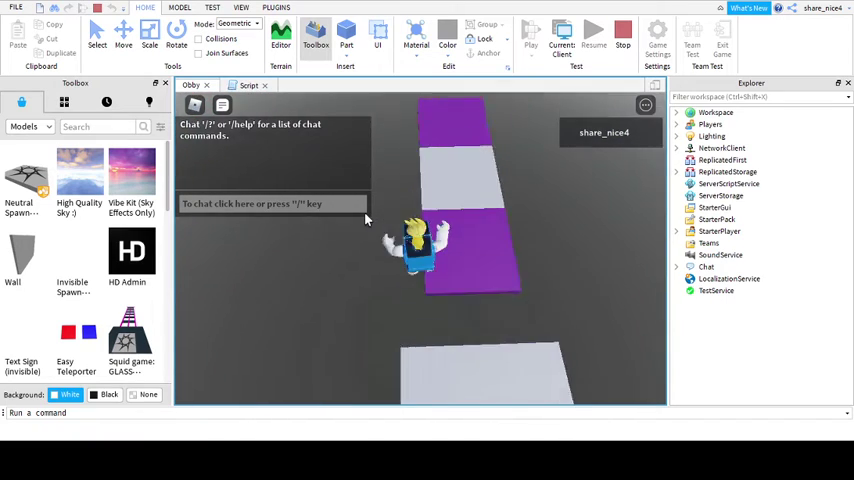
{"action": "key", "text": "space"}
{"action": "key", "text": "space"}
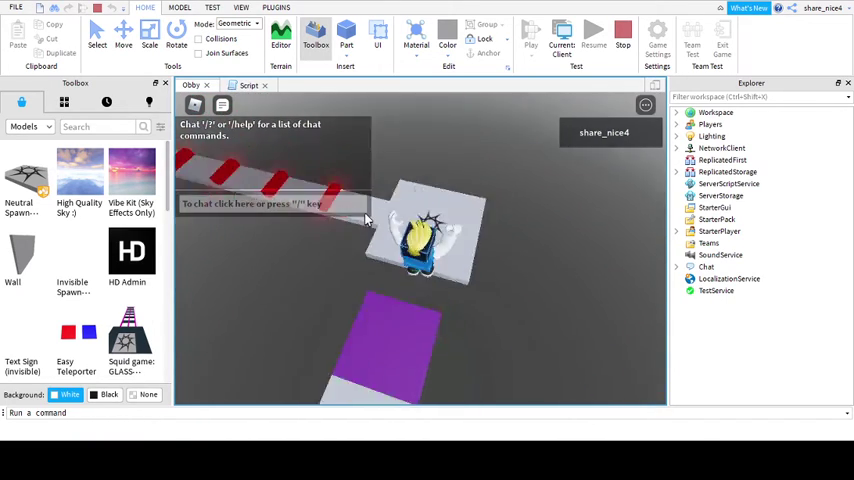
{"action": "key", "text": "w"}
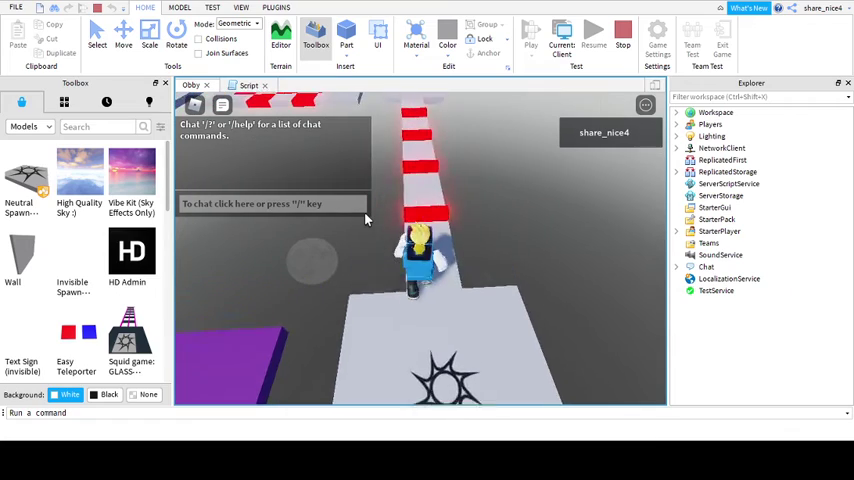
{"action": "key", "text": "w"}
{"action": "key", "text": "a"}
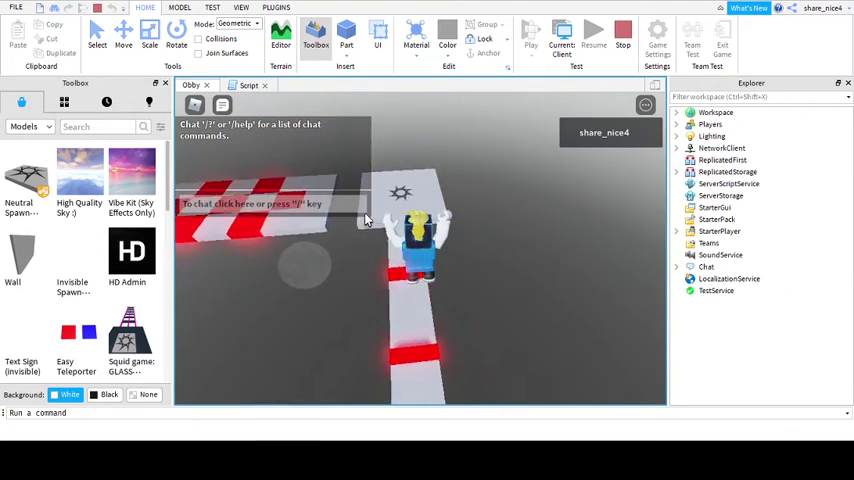
{"action": "key", "text": "a"}
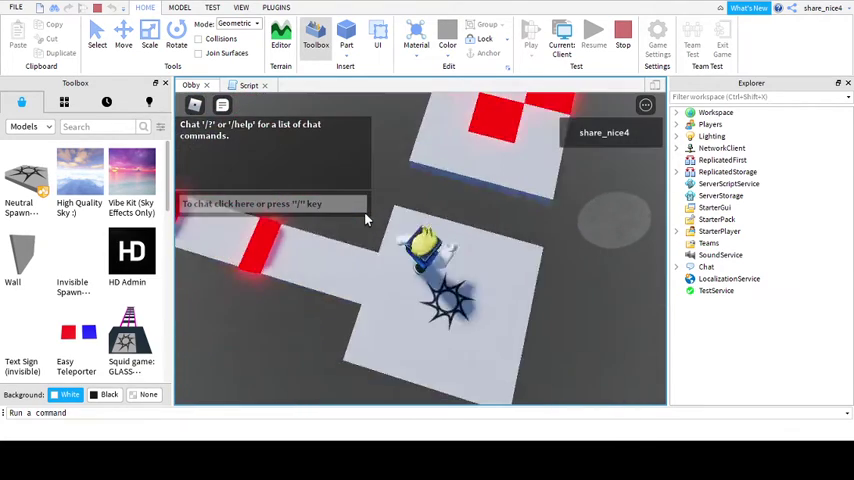
{"action": "key", "text": "w"}
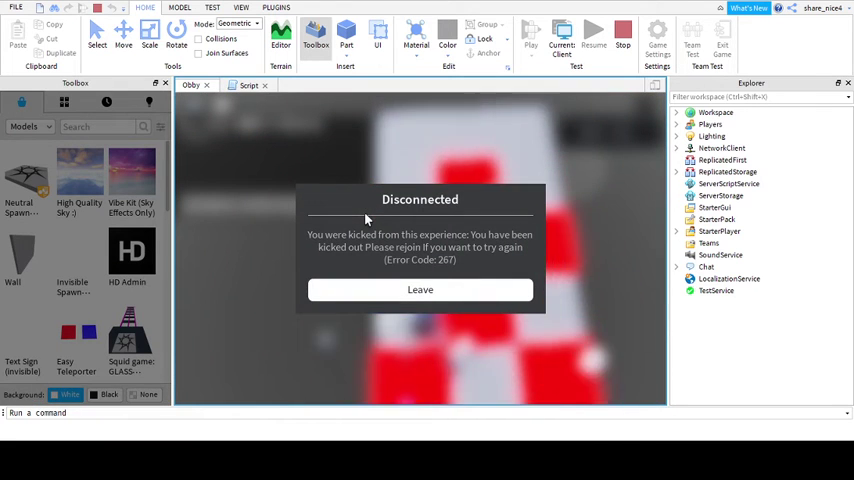
{"action": "left_click", "coordinate": [408, 290]}
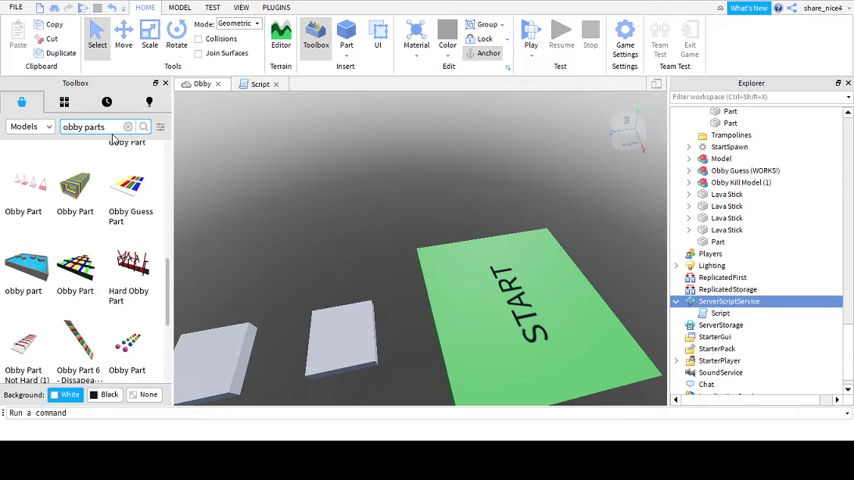
Step: Search the Toolbox models for 'admin' and insert HD Admin into the game
{"action": "left_click", "coordinate": [105, 128]}
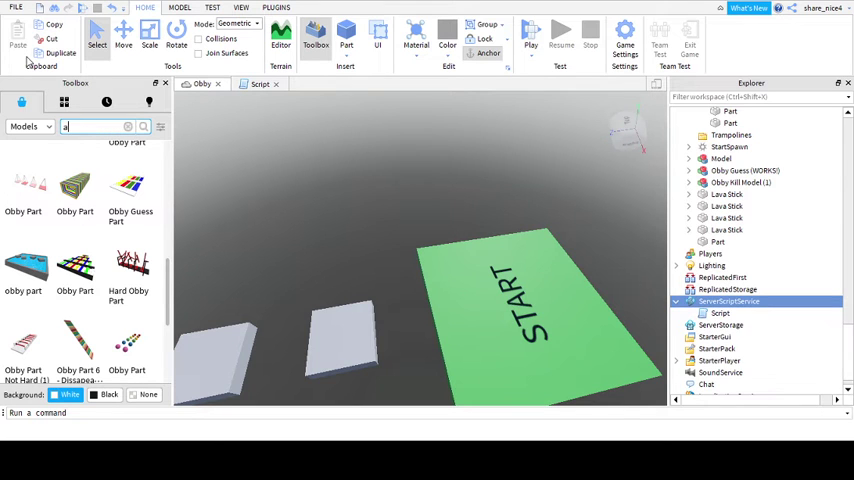
{"action": "type", "text": "dmin"}
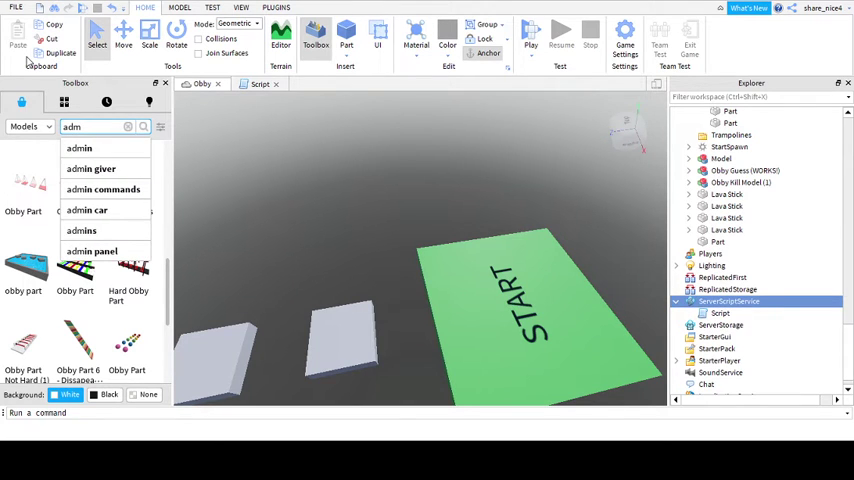
{"action": "key", "text": "Return"}
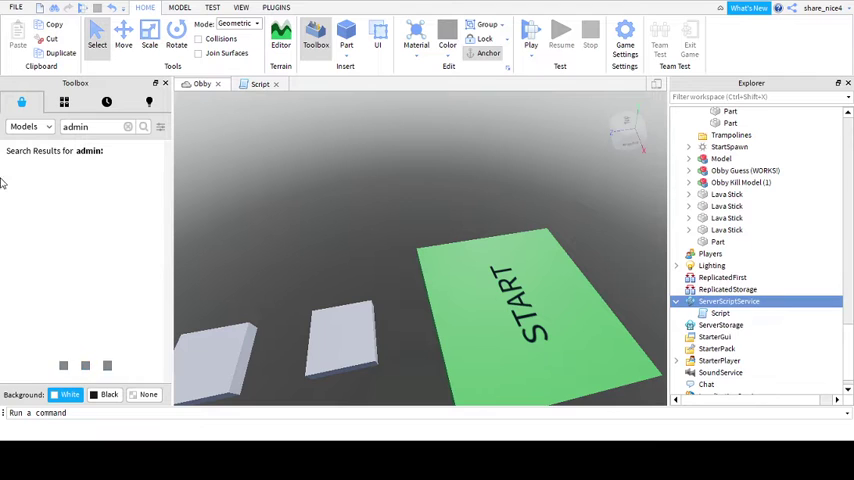
{"action": "left_click", "coordinate": [27, 212]}
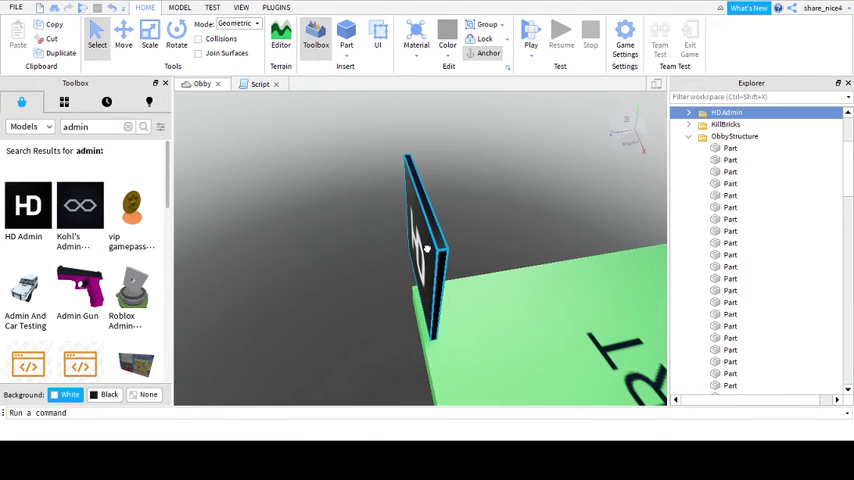
Step: Move HD Admin's ThumbnailCamera part to the left, then start a play-test
{"action": "left_click", "coordinate": [428, 220]}
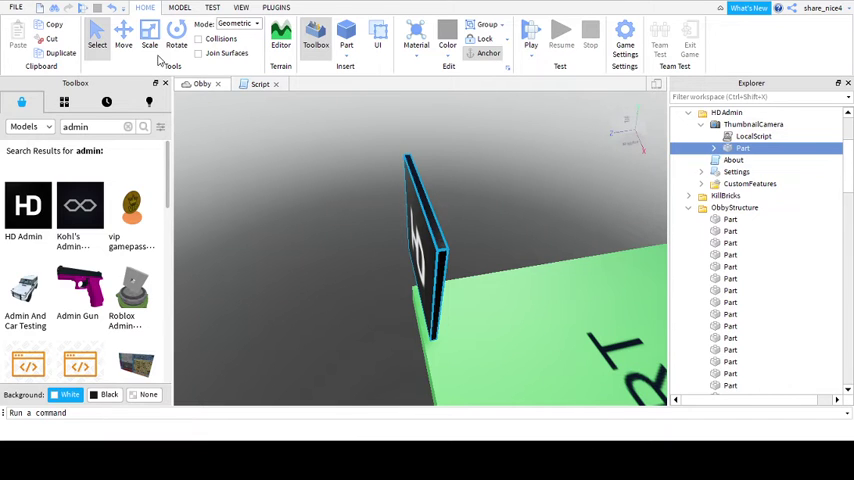
{"action": "left_click", "coordinate": [123, 45]}
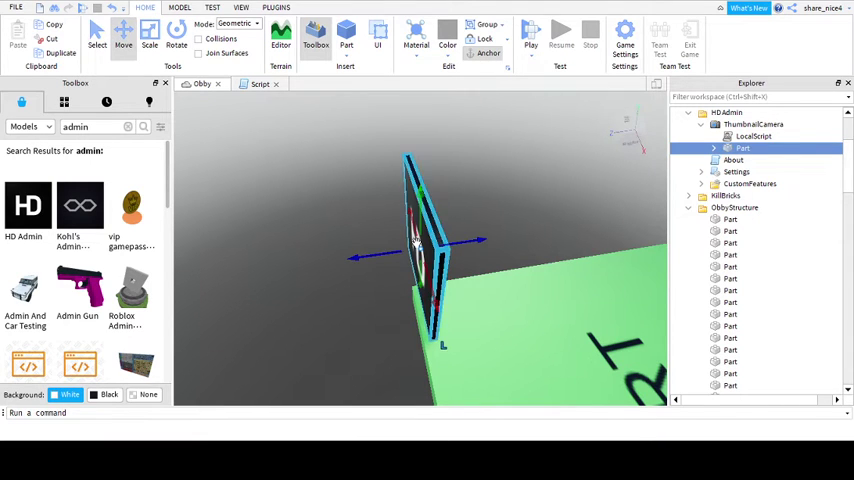
{"action": "mouse_move", "coordinate": [390, 252]}
{"action": "left_mouse_down"}
{"action": "mouse_move", "coordinate": [345, 245]}
{"action": "mouse_move", "coordinate": [406, 293]}
{"action": "mouse_move", "coordinate": [469, 429]}
{"action": "left_mouse_up"}
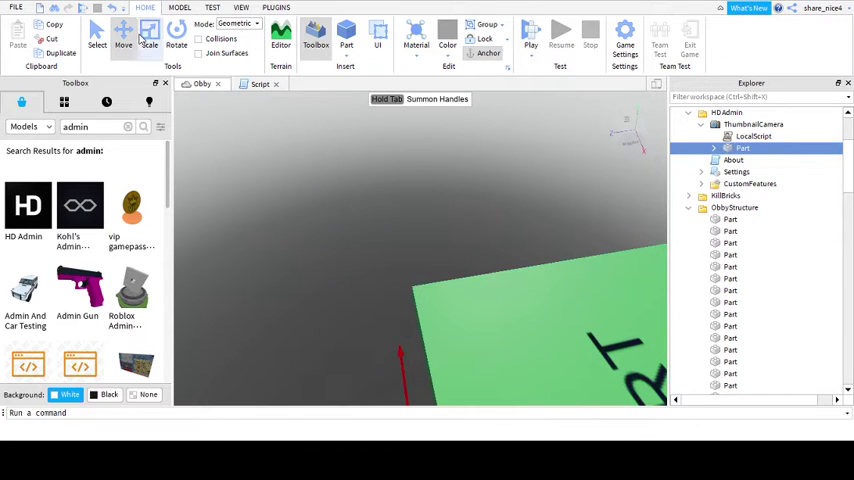
{"action": "key", "text": "ctrl+1"}
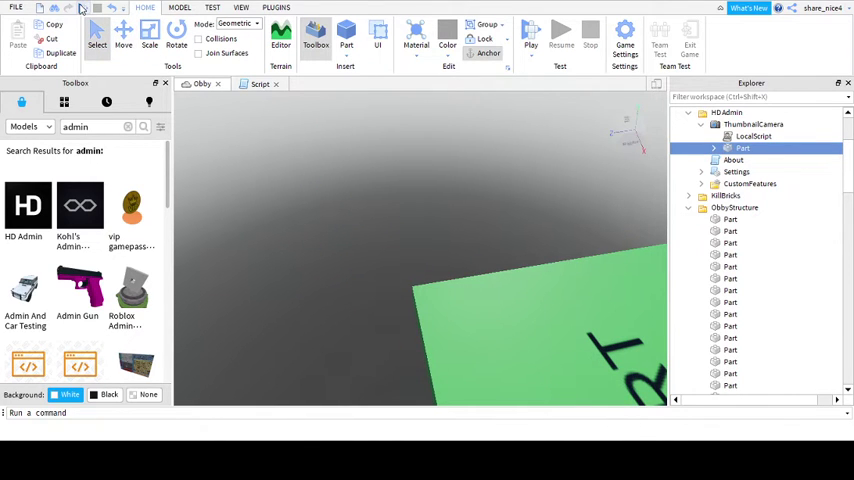
{"action": "left_click", "coordinate": [82, 8]}
Step: Start a play-test and move the avatar off START across the first platforms
{"action": "left_click", "coordinate": [84, 7]}
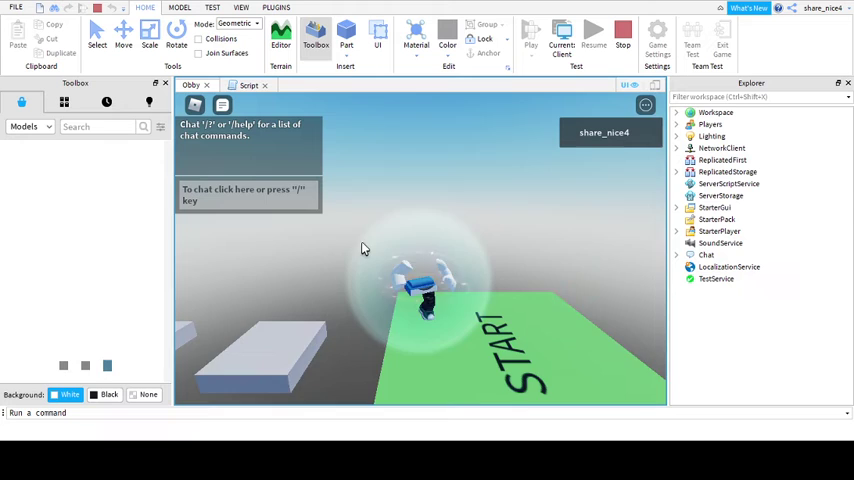
{"action": "right_click_drag", "start_coordinate": [461, 248], "coordinate": [470, 225]}
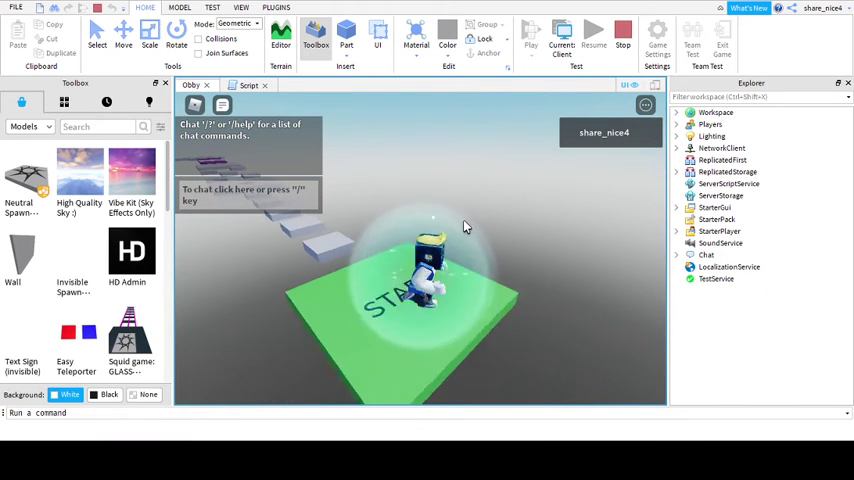
{"action": "key", "text": "w"}
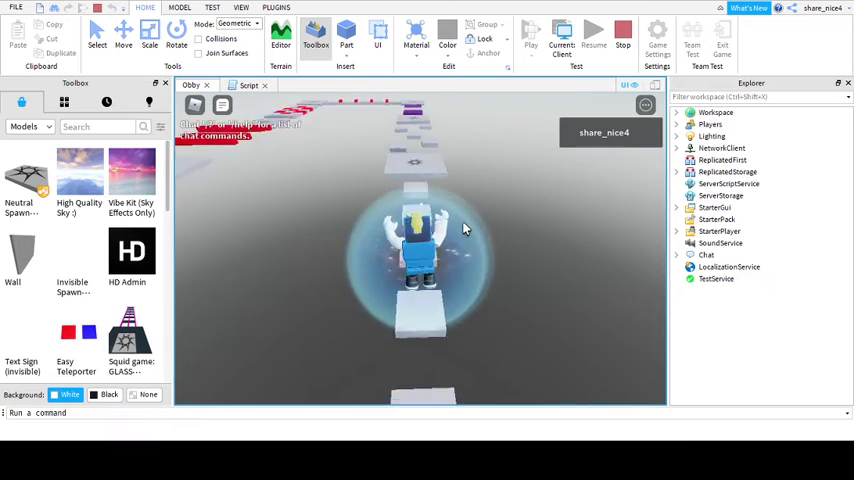
{"action": "key", "text": "space"}
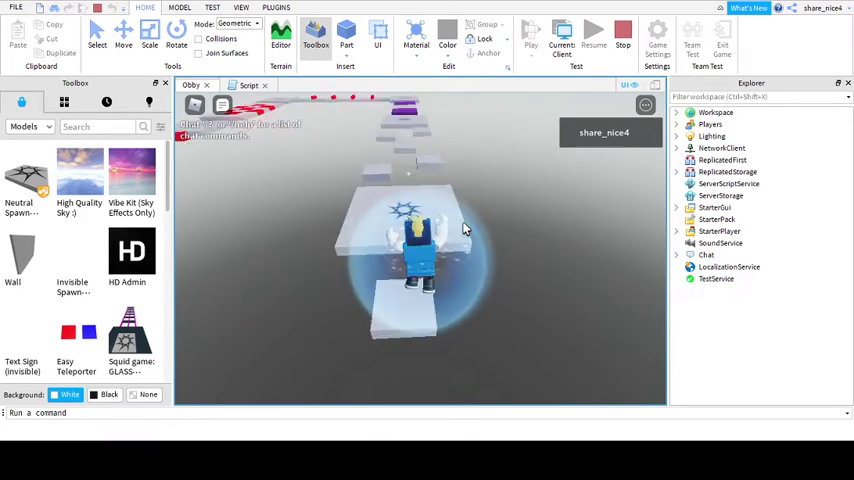
{"action": "key", "text": "a"}
{"action": "key", "text": "space"}
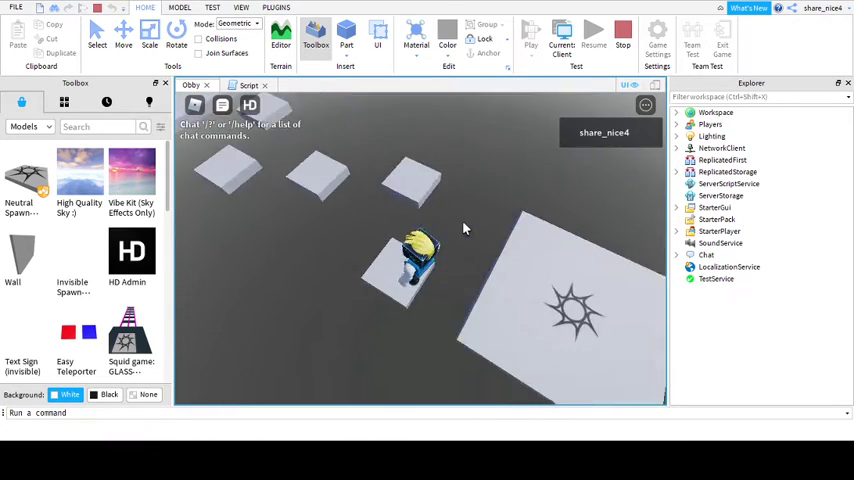
Step: Jump onto the star platform, cross the purple blocks, and walk the red-striped path
{"action": "key", "text": "space"}
{"action": "key", "text": "w"}
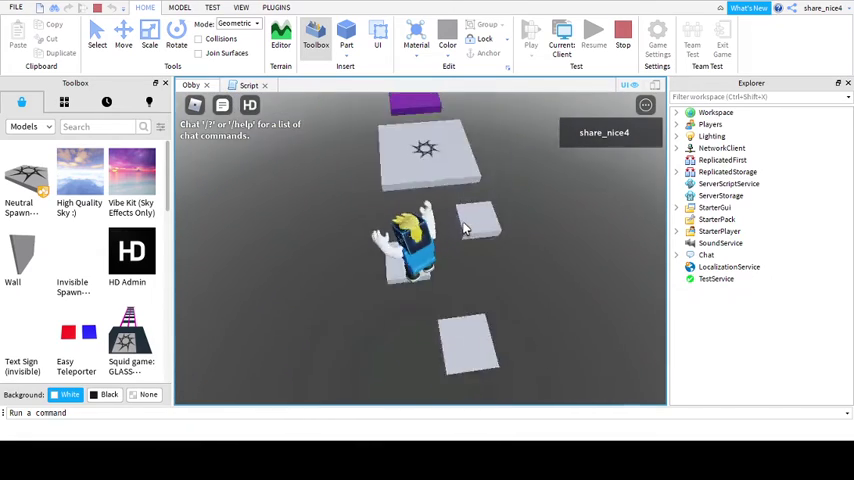
{"action": "key", "text": "space"}
{"action": "key", "text": "w"}
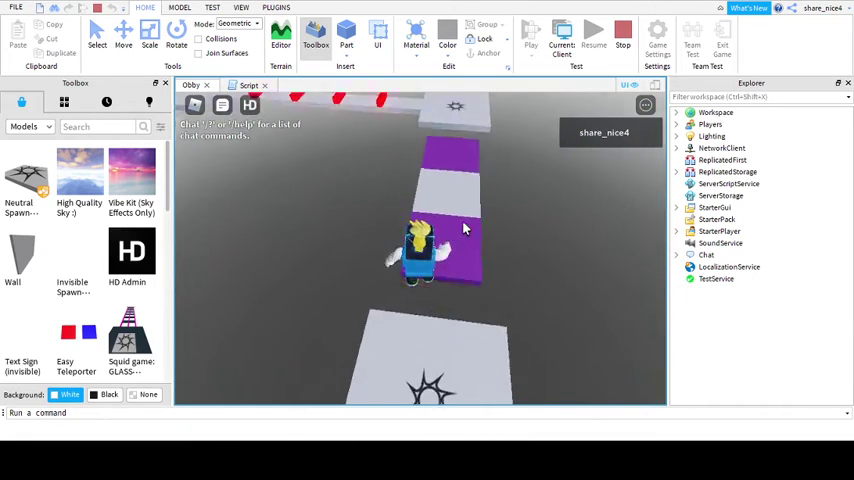
{"action": "key", "text": "w"}
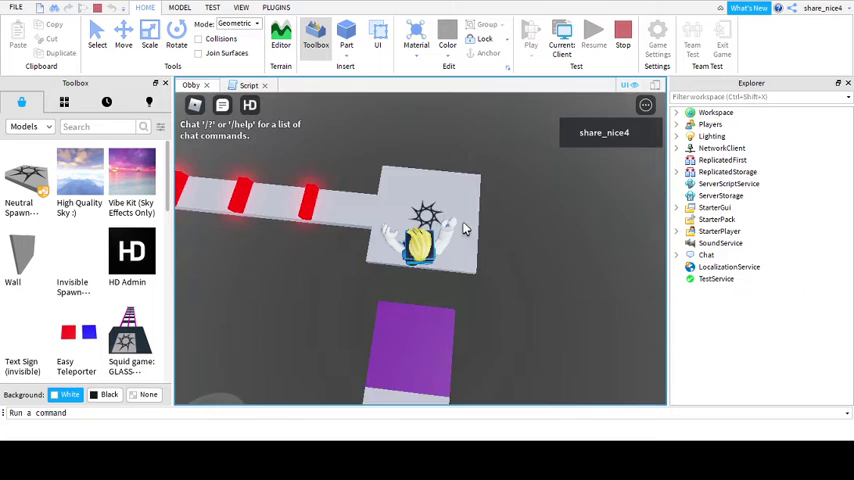
{"action": "key", "text": "Left"}
{"action": "key", "text": "w"}
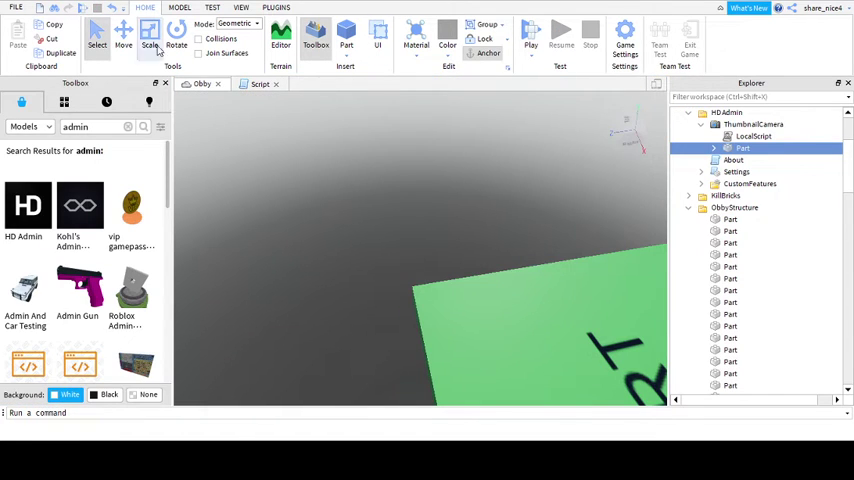
Step: Launch a new play test so the avatar spawns on the START pad
{"action": "left_click", "coordinate": [87, 9]}
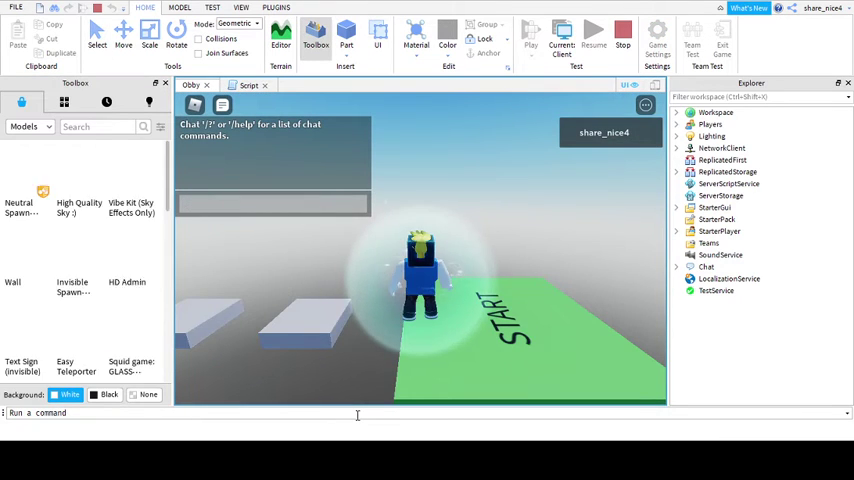
Step: Focus the in-game chat for a command and toggle the HD Admin menu panel
{"action": "key", "text": "slash"}
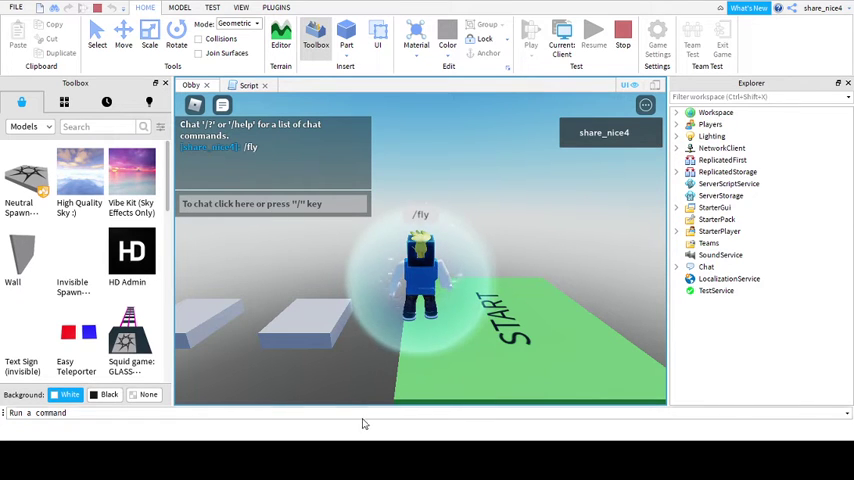
{"action": "key", "text": "Left"}
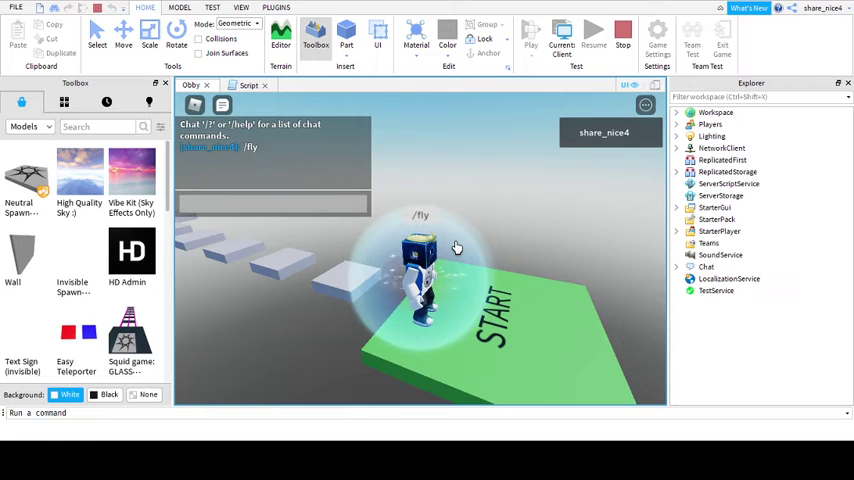
{"action": "type", "text": ";"}
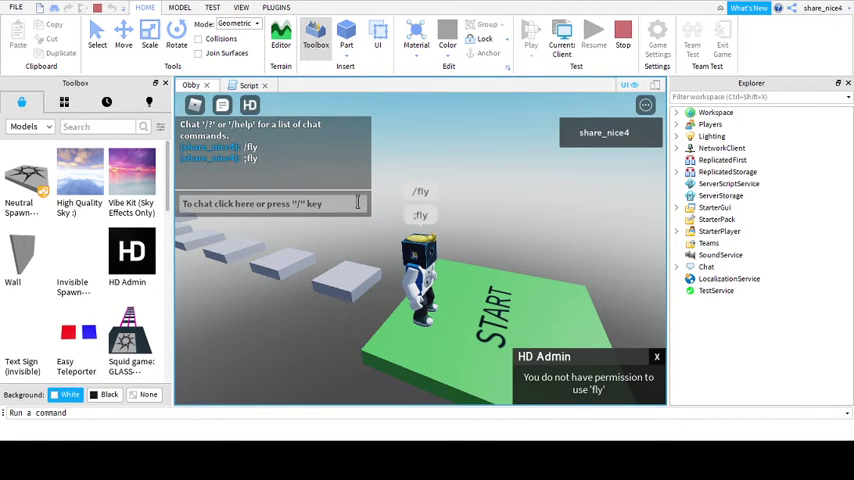
{"action": "left_click", "coordinate": [250, 104]}
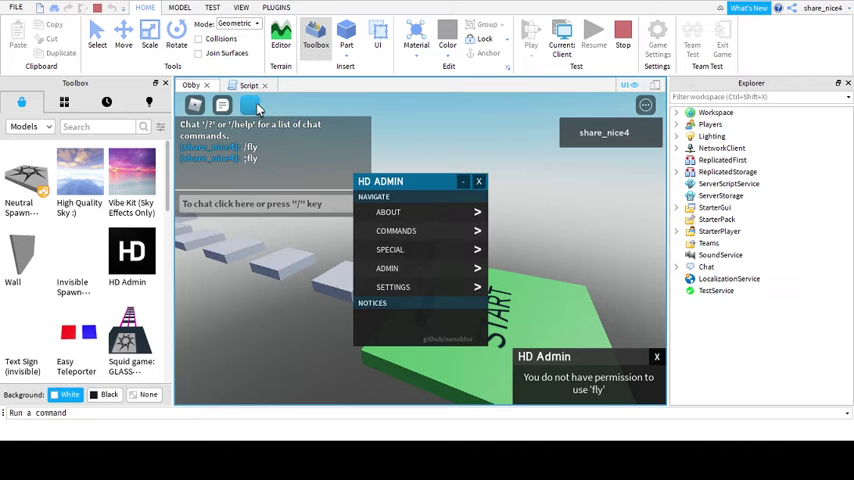
{"action": "left_click", "coordinate": [247, 104]}
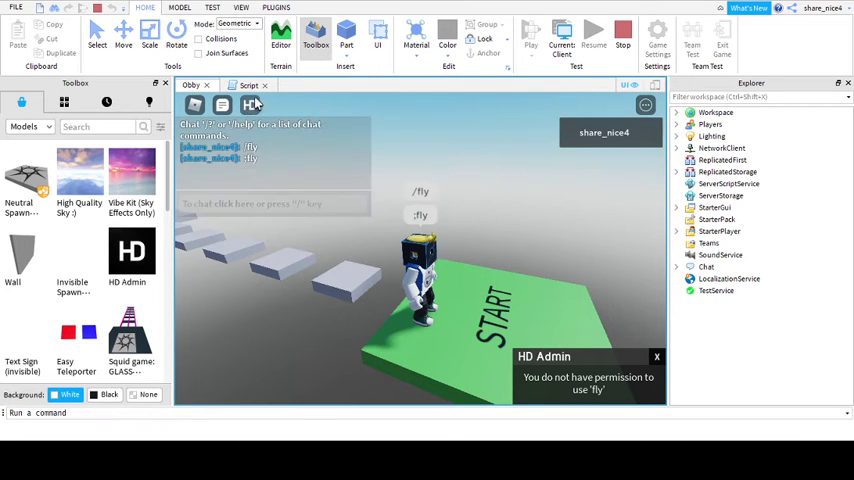
Step: Fly the avatar over the grey blocks toward the purple path and sun-decal pad
{"action": "key", "text": "w"}
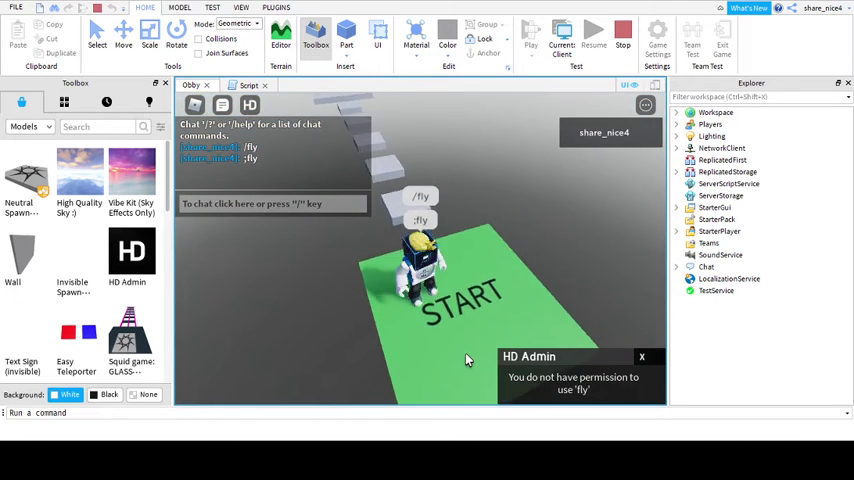
{"action": "key", "text": "w"}
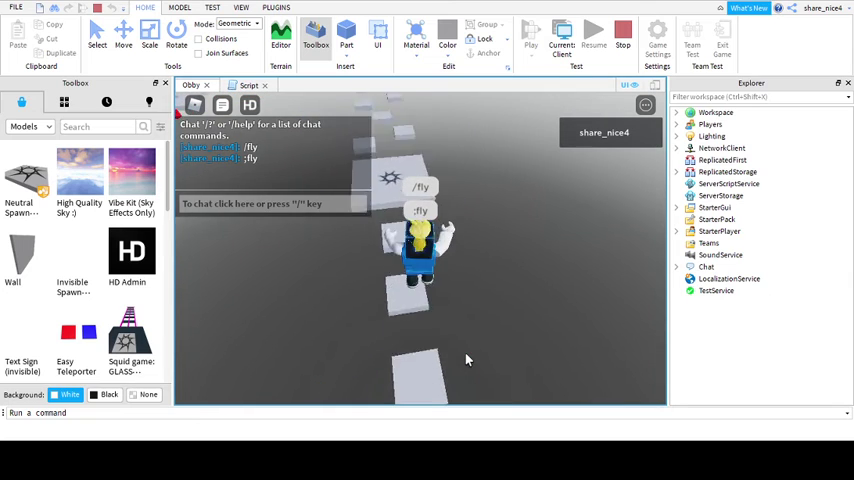
{"action": "key", "text": "s"}
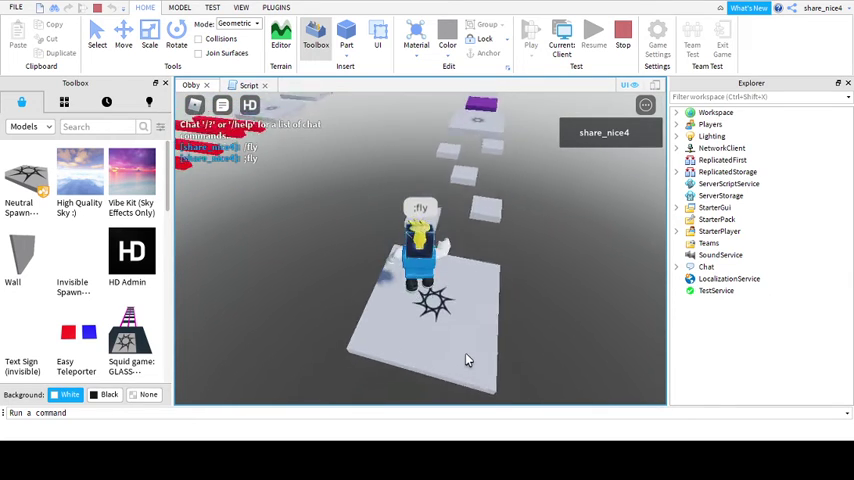
{"action": "key", "text": "w"}
{"action": "key", "text": "w"}
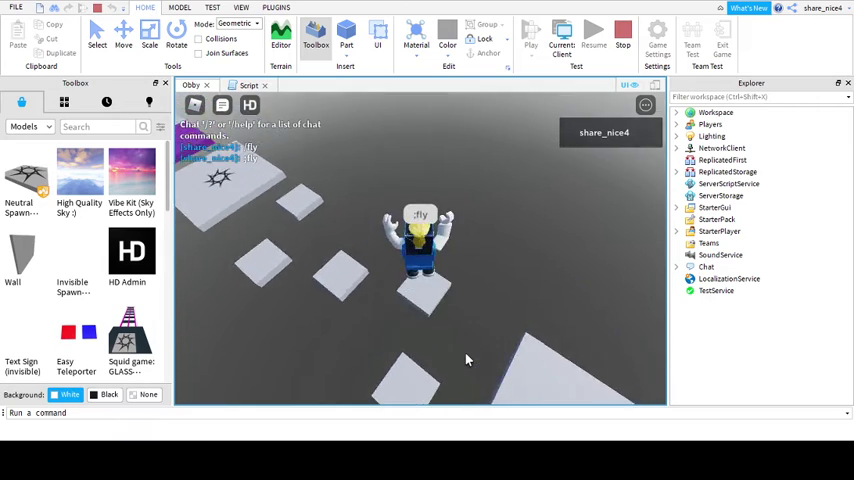
{"action": "key", "text": "w"}
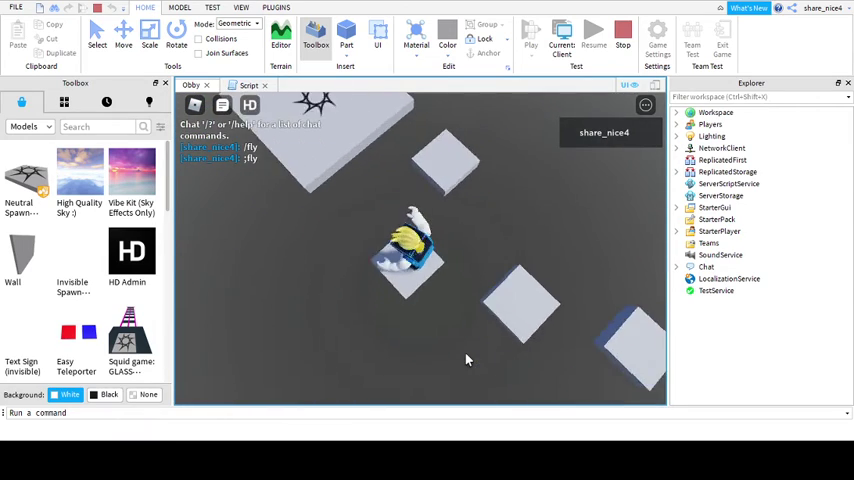
{"action": "key", "text": "w"}
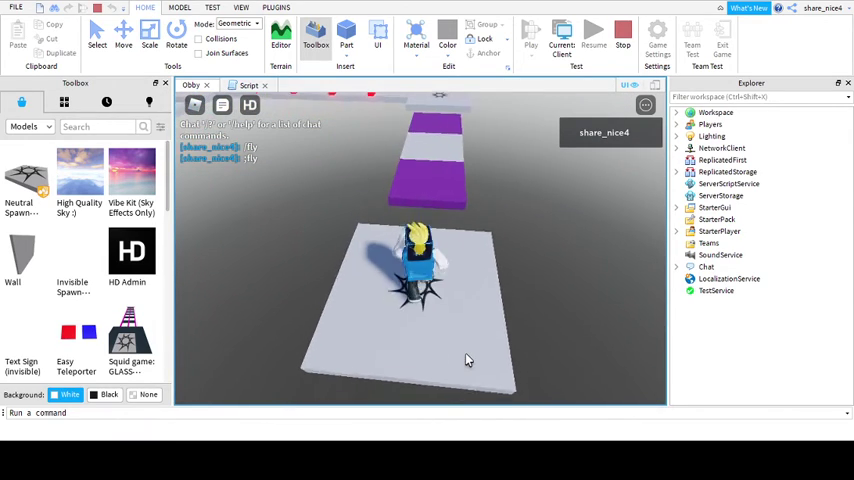
{"action": "key", "text": "w"}
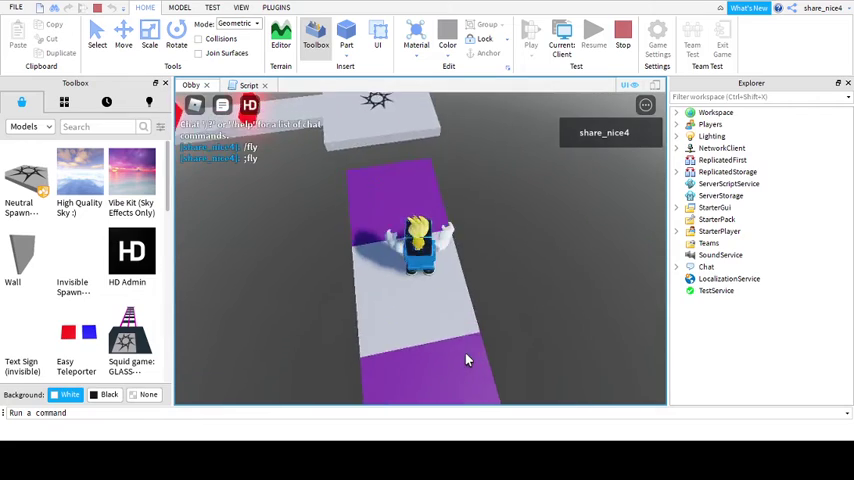
{"action": "key", "text": "w"}
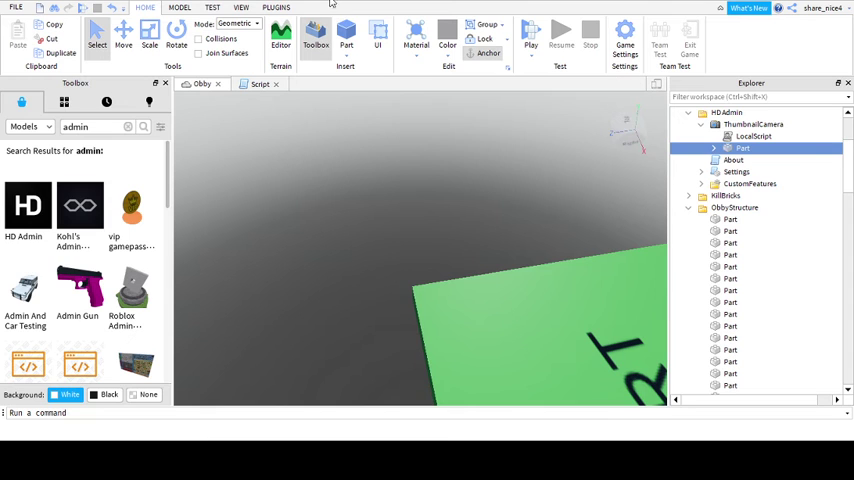
Step: Launch a new play-test from Play on the Home tab
{"action": "left_click", "coordinate": [83, 8]}
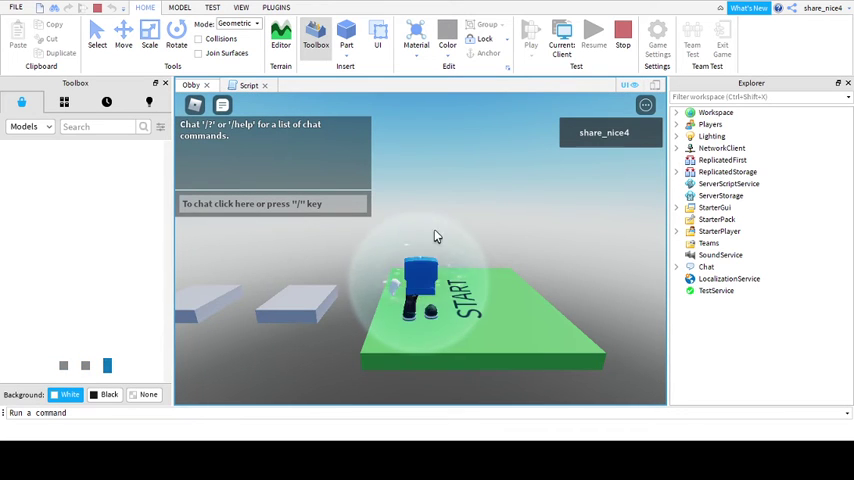
Step: Walk the avatar from START across the star platform and off the blocks into the void
{"action": "right_click_drag", "start_coordinate": [436, 236], "coordinate": [460, 258]}
{"action": "key", "text": "w"}
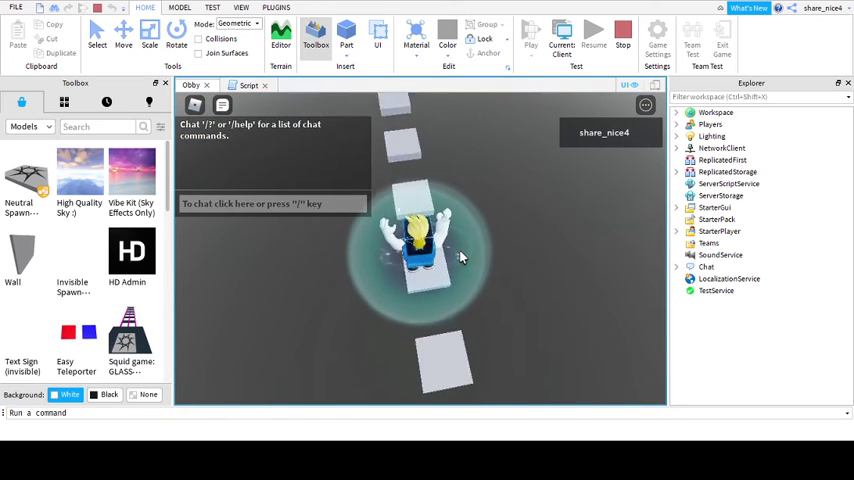
{"action": "key", "text": "space"}
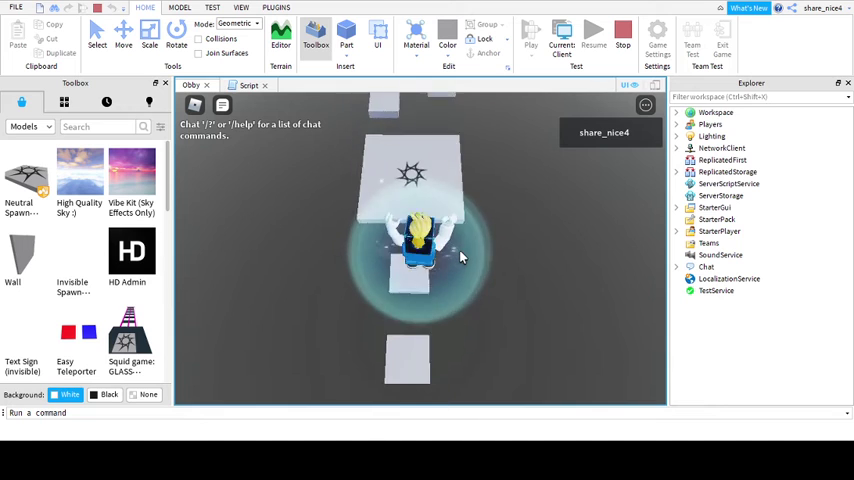
{"action": "key", "text": "w"}
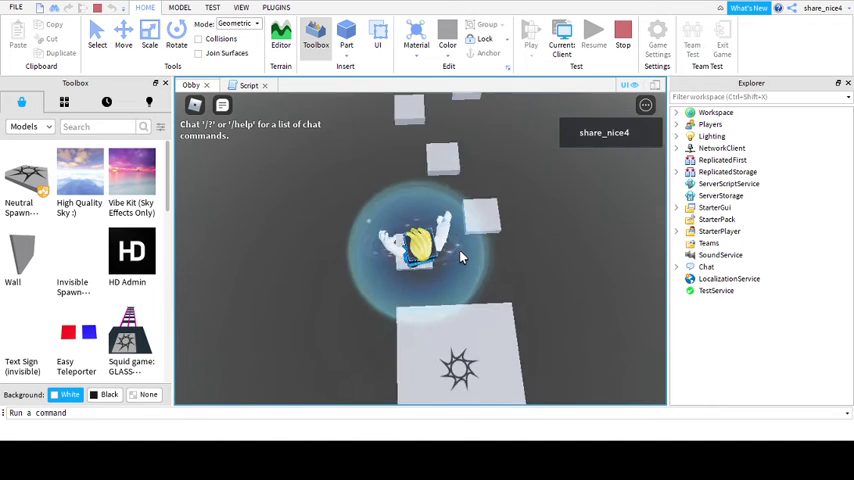
{"action": "key", "text": "w"}
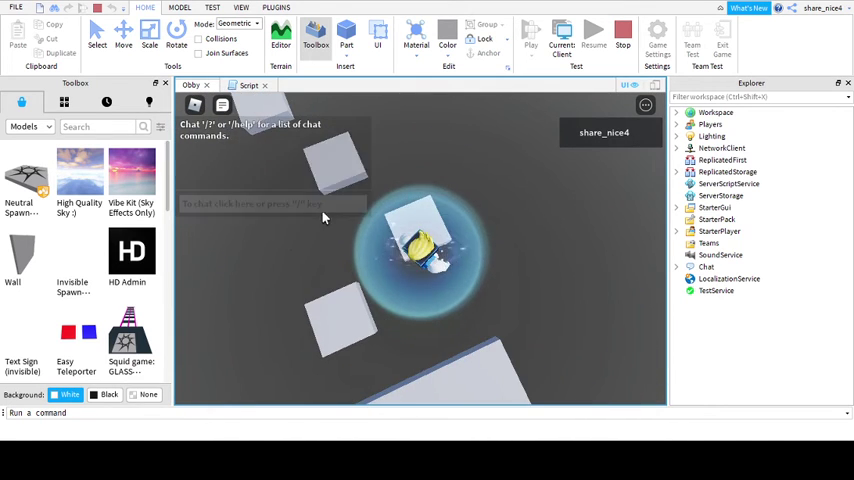
{"action": "key", "text": "w"}
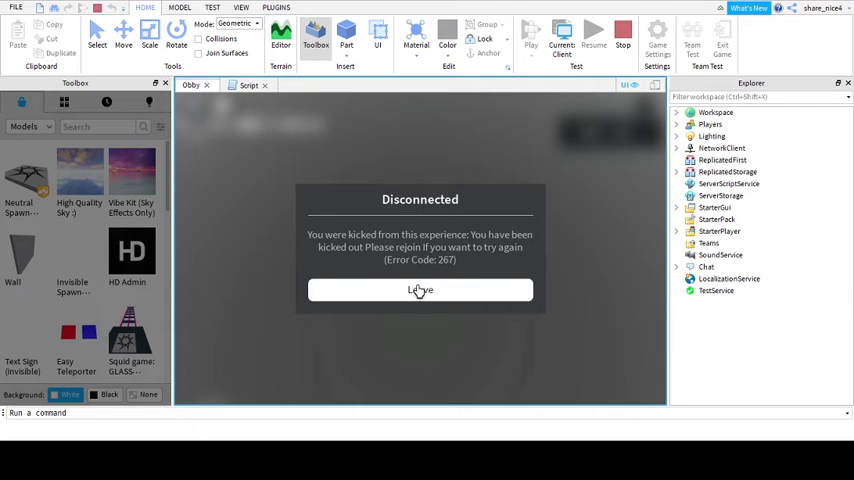
Step: Leave the kicked session from the Disconnected dialog
{"action": "left_click", "coordinate": [420, 291]}
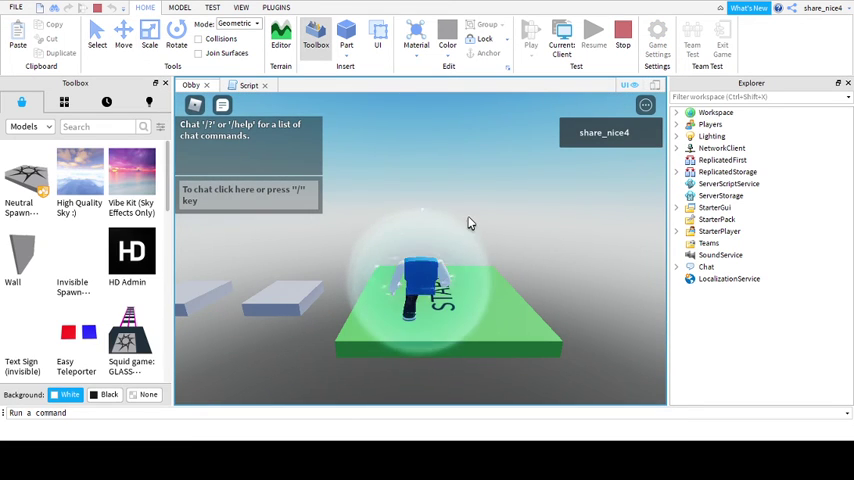
Step: Hop the avatar along the white blocks, then drop it off into the void
{"action": "key", "text": "w"}
{"action": "key", "text": "space"}
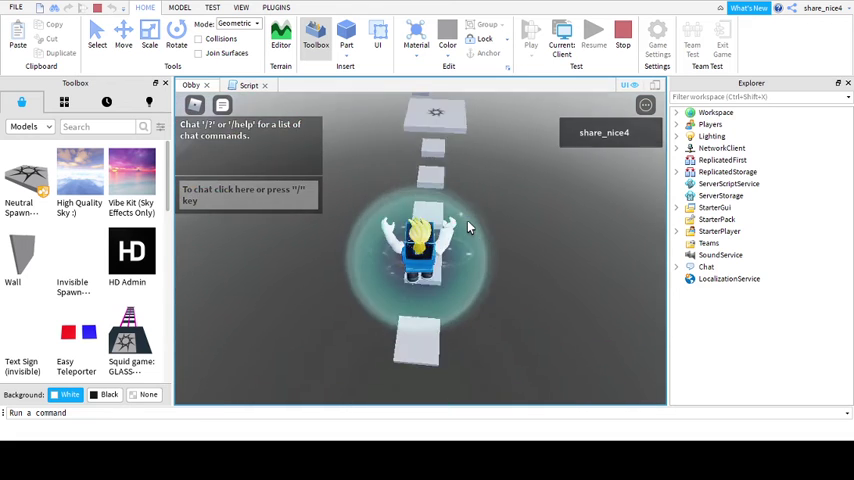
{"action": "key", "text": "w"}
{"action": "key", "text": "space"}
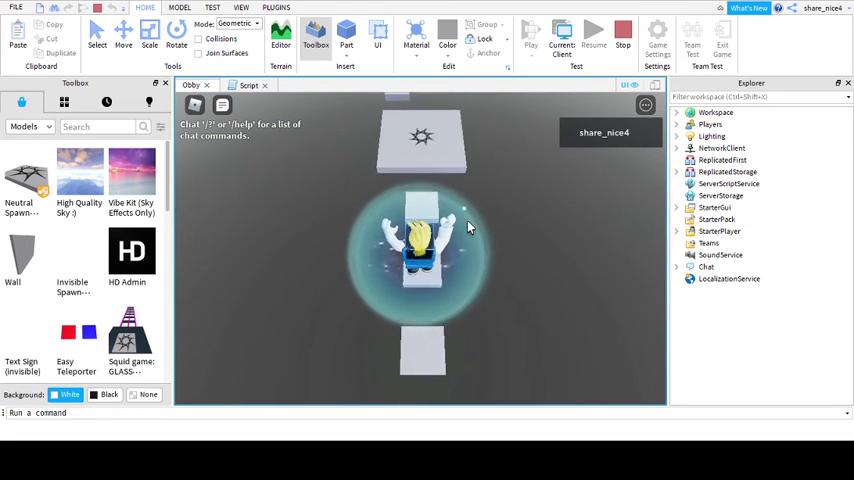
{"action": "key", "text": "s"}
{"action": "key", "text": "space"}
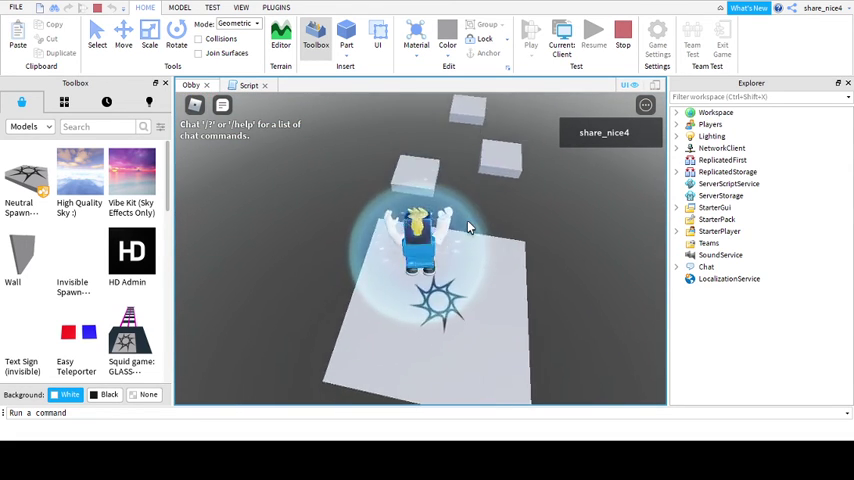
{"action": "key", "text": "w"}
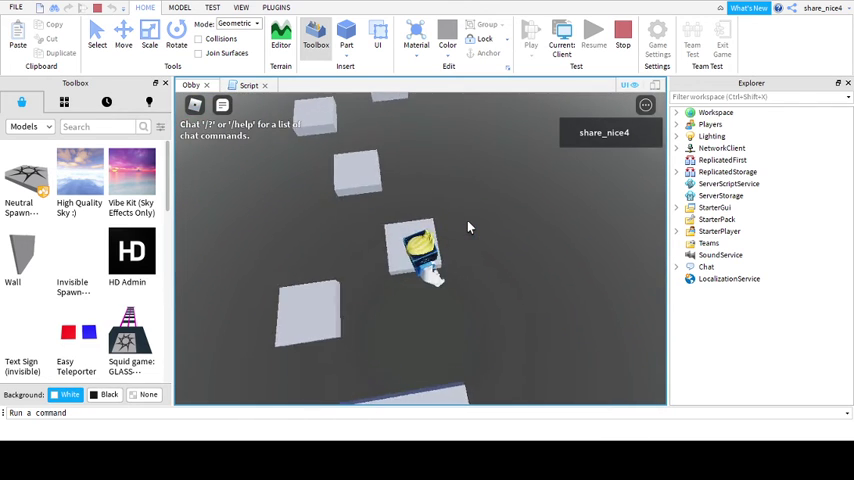
{"action": "key", "text": "space"}
{"action": "key", "text": "w"}
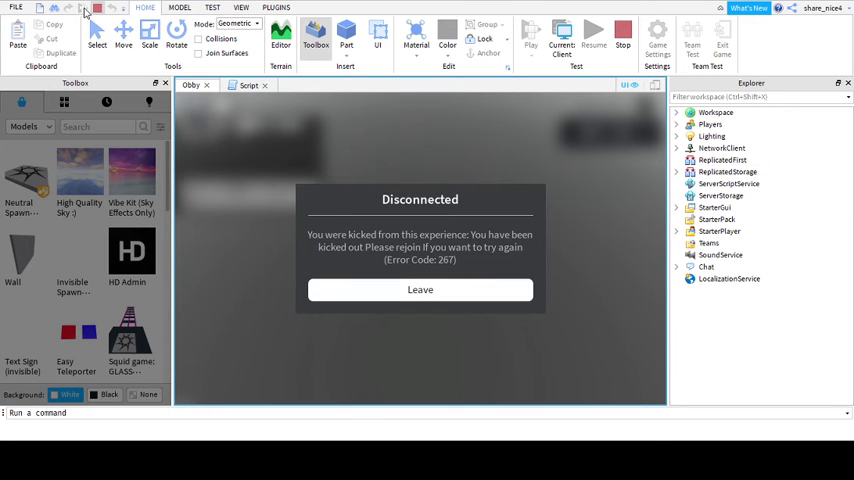
Step: End the kicked session and relaunch the play-test with the avatar on the START pad
{"action": "left_click", "coordinate": [97, 8]}
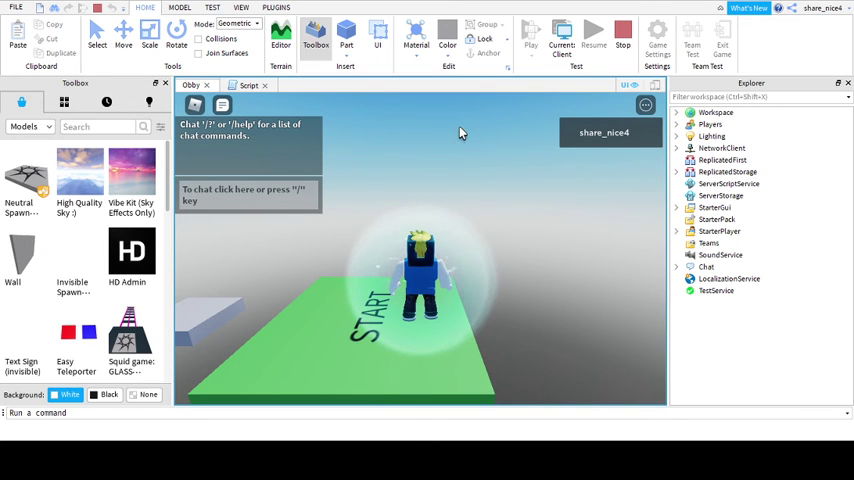
Step: Send ;fly in chat, which HD Admin denies, then jump along the grey blocks to the star platform
{"action": "left_click", "coordinate": [262, 190]}
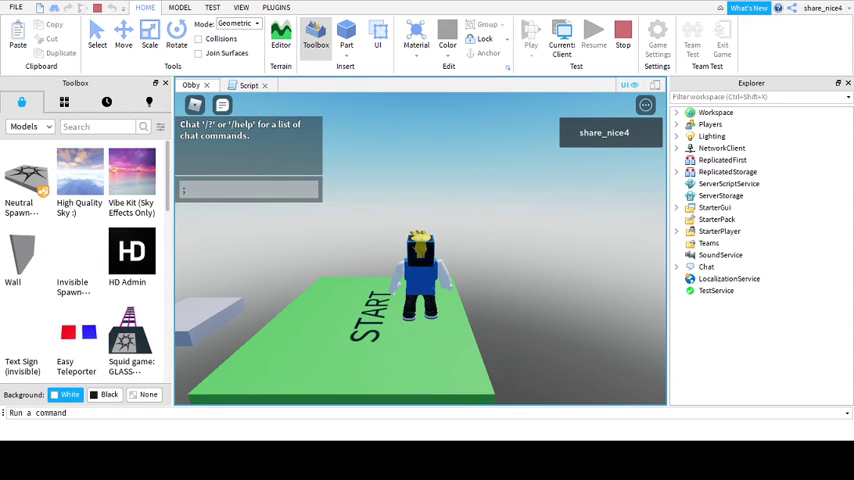
{"action": "type", "text": "f"}
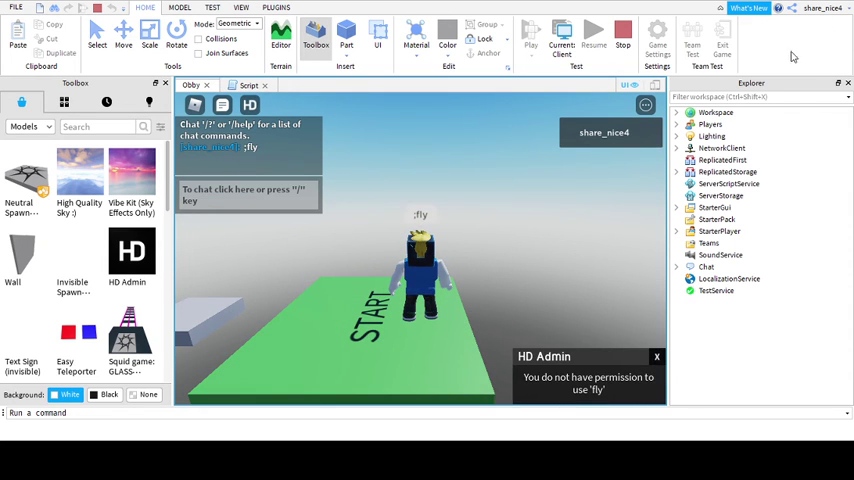
{"action": "right_click_drag", "start_coordinate": [512, 277], "coordinate": [484, 250]}
{"action": "key", "text": "w"}
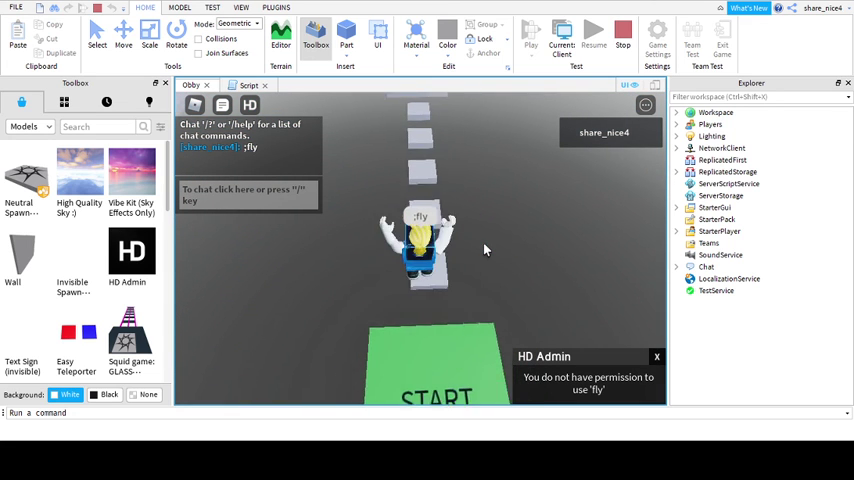
{"action": "key", "text": "space"}
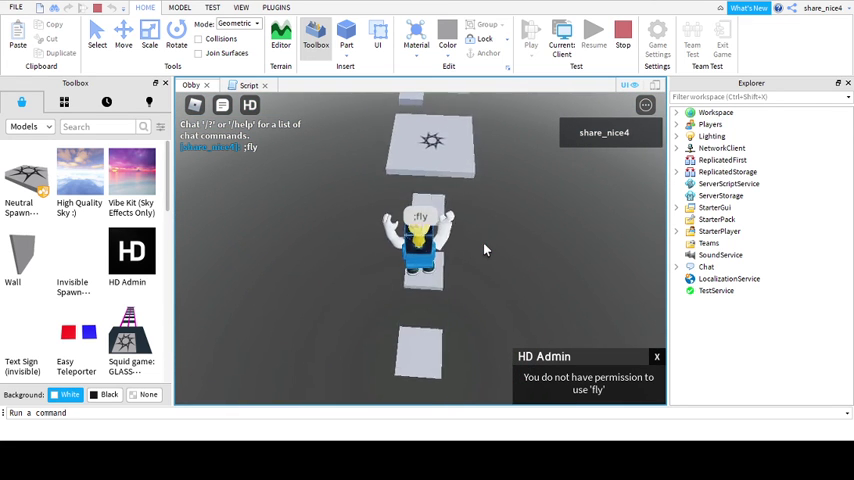
{"action": "key", "text": "space"}
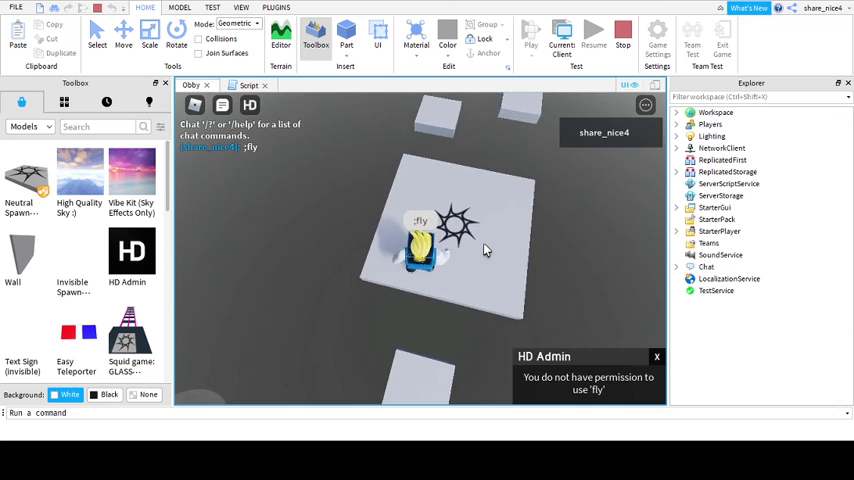
Step: Cross the grey blocks and the purple path onto the red-striped lava path
{"action": "key", "text": "d"}
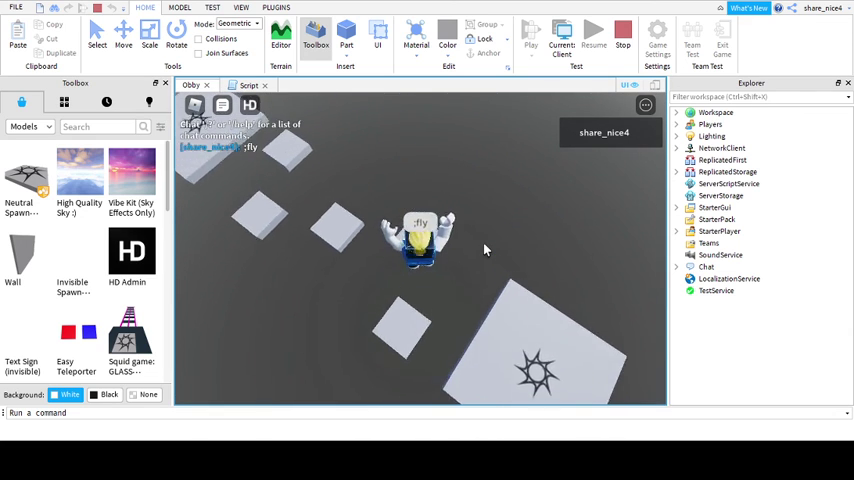
{"action": "key", "text": "space"}
{"action": "key", "text": "w"}
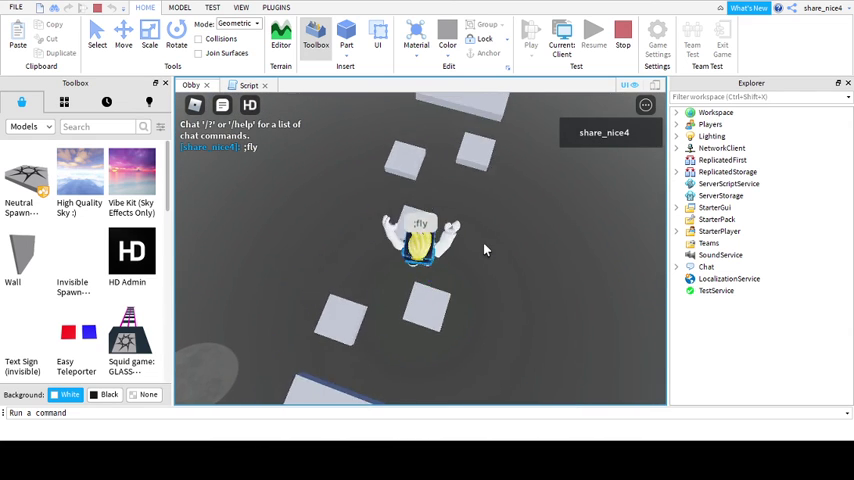
{"action": "key", "text": "w"}
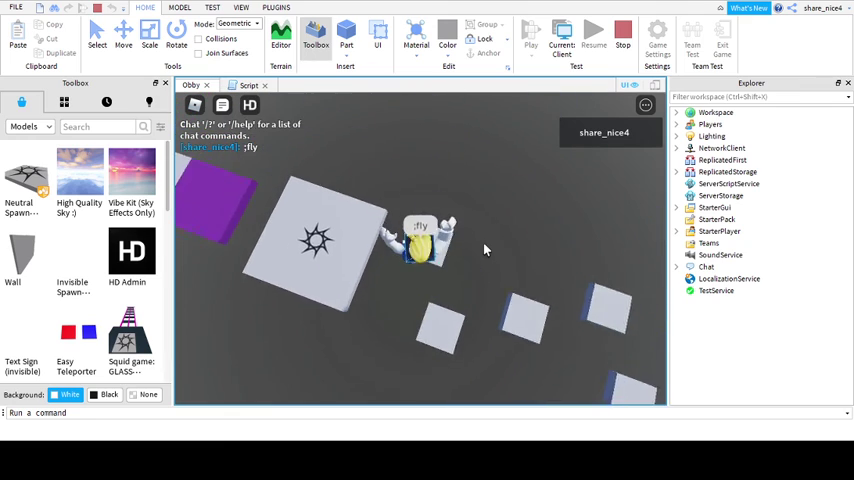
{"action": "key", "text": "s"}
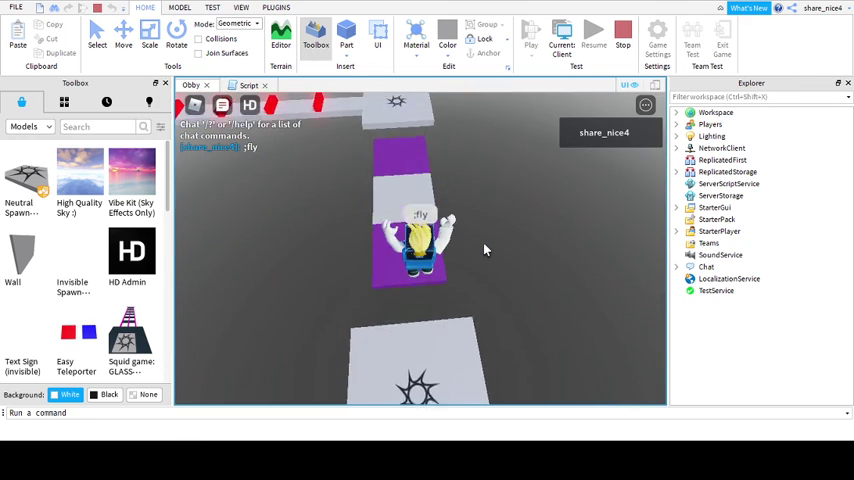
{"action": "key", "text": "w"}
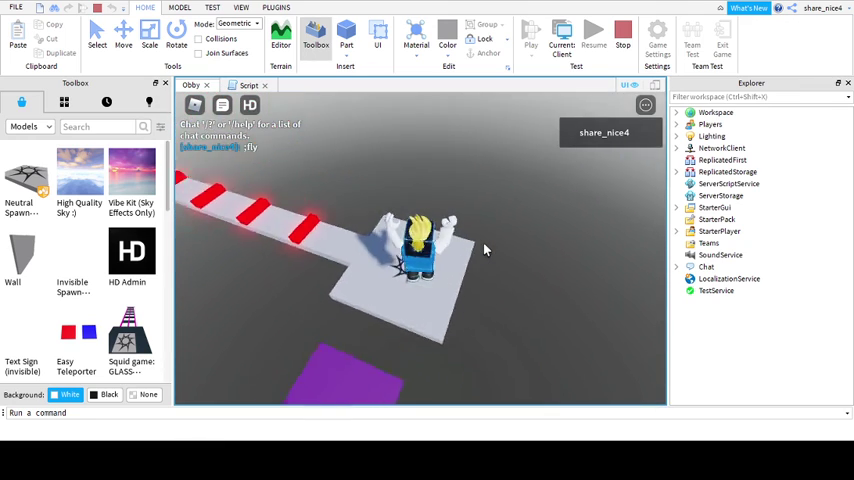
{"action": "key", "text": "w"}
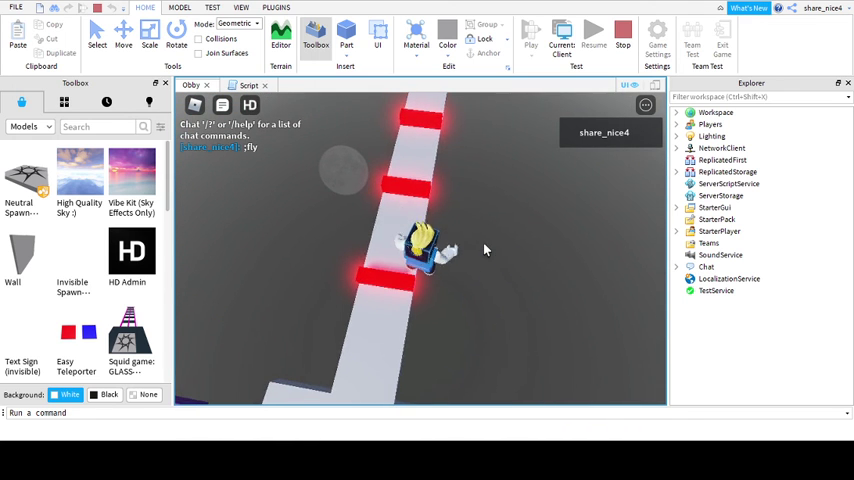
{"action": "key", "text": "w"}
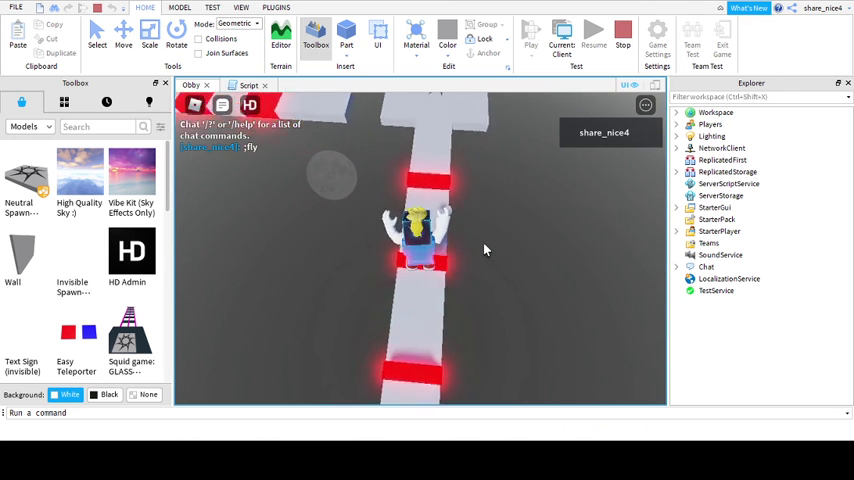